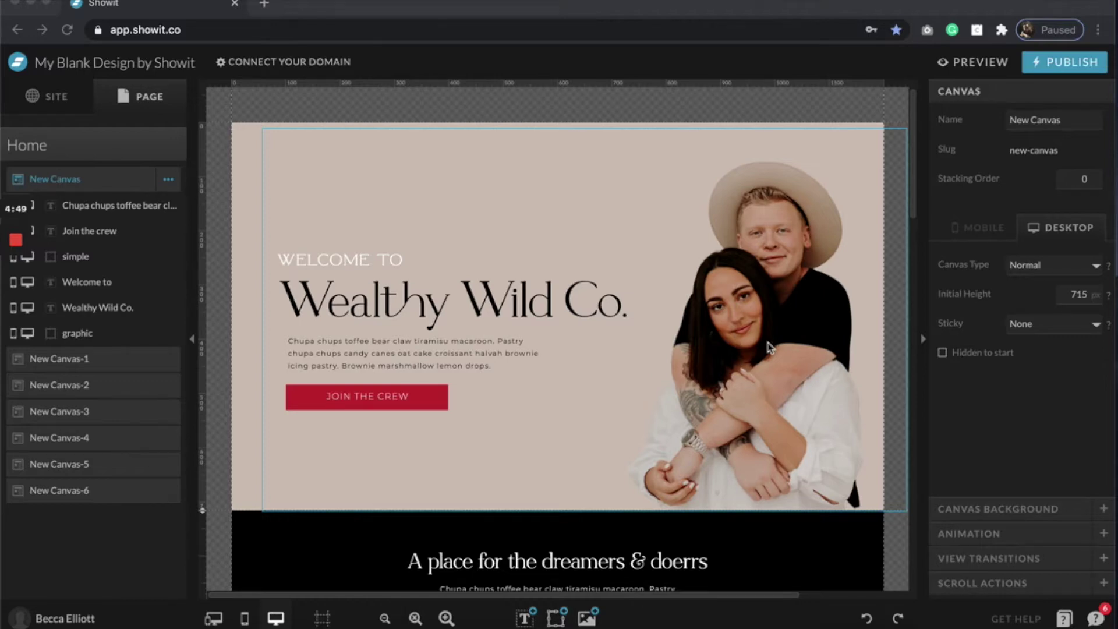
Compare the home page's desktop design with its mobile-only version from the first canvas to the footer
scroll(768, 347, down, 20)
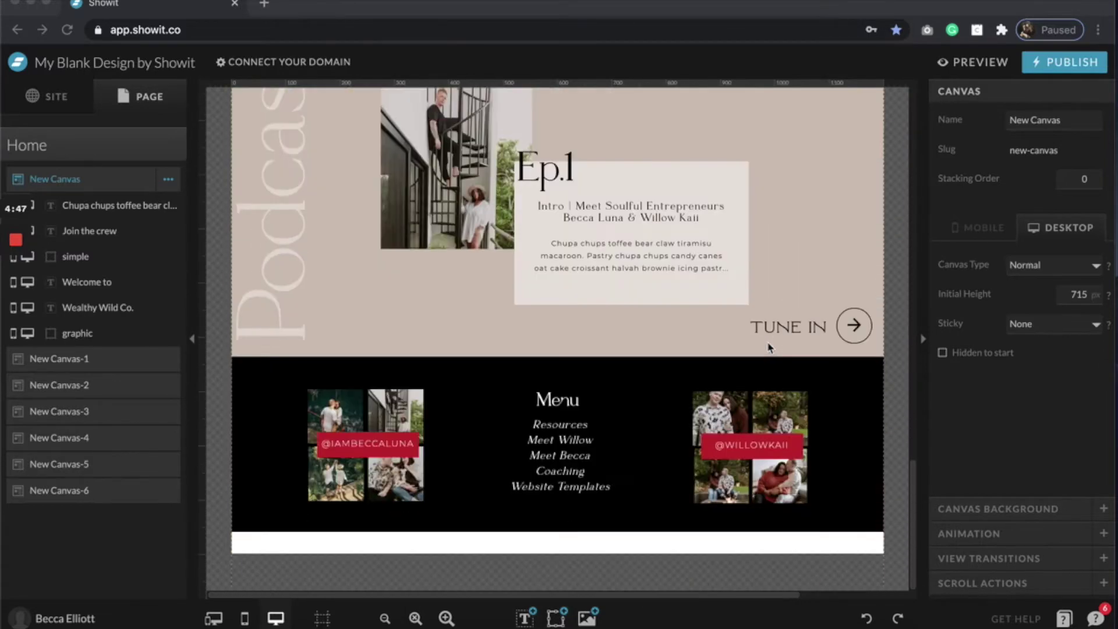
scroll(768, 348, up, 20)
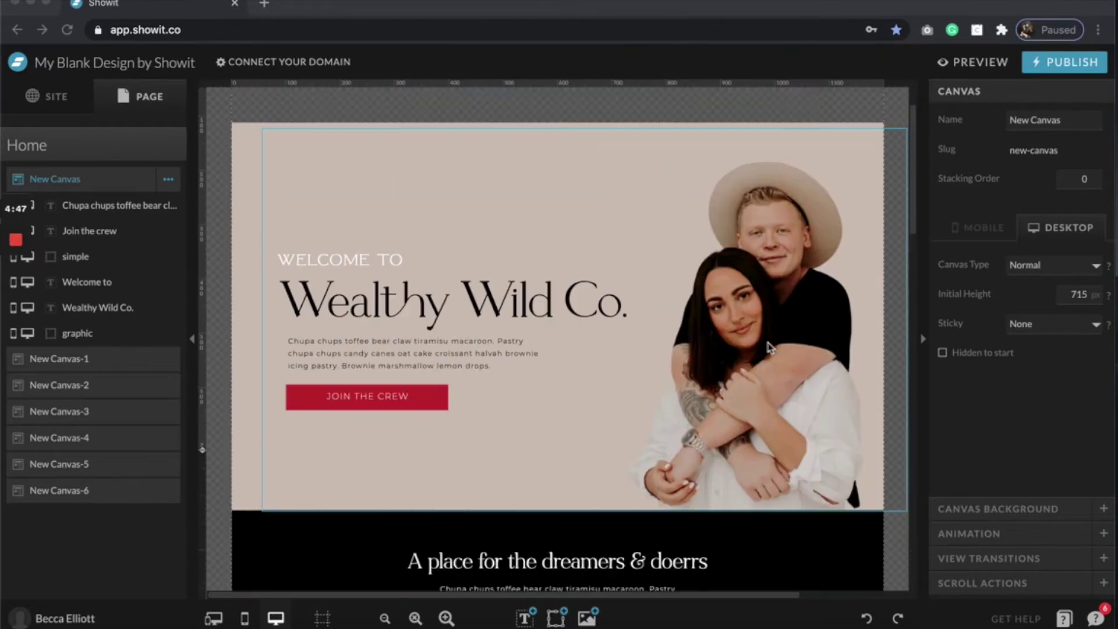
click(241, 617)
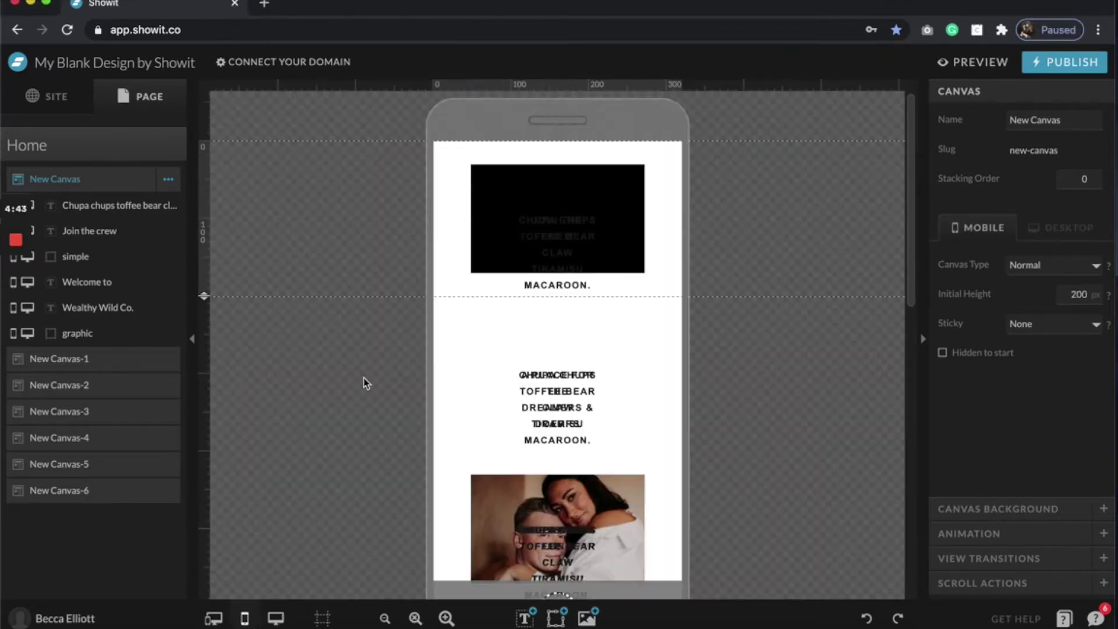
scroll(365, 382, down, 10)
scroll(365, 383, up, 10)
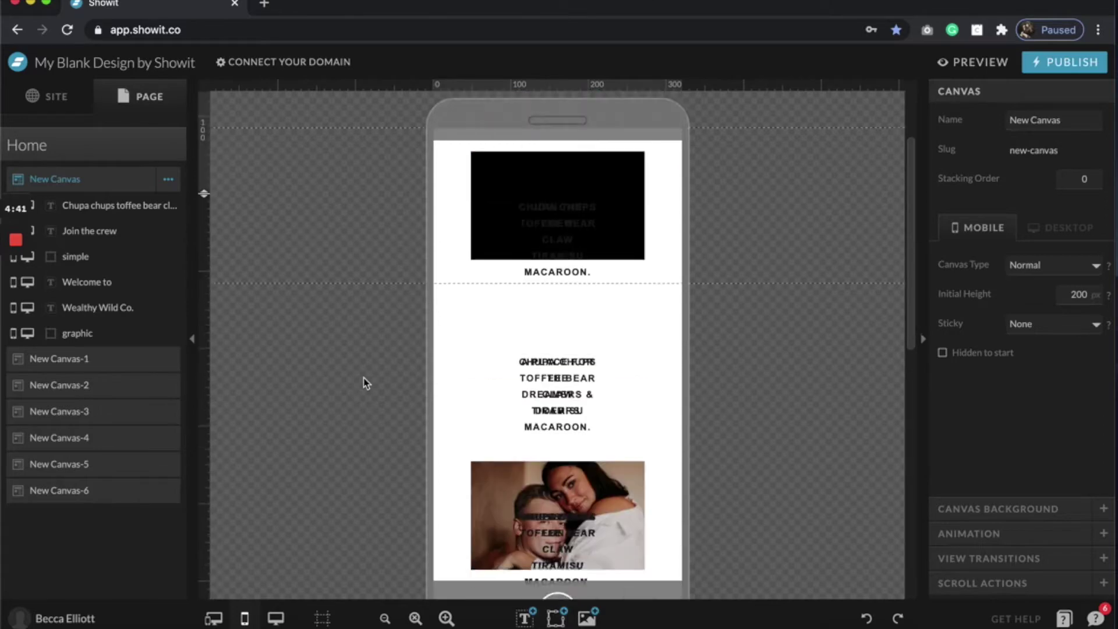
click(278, 618)
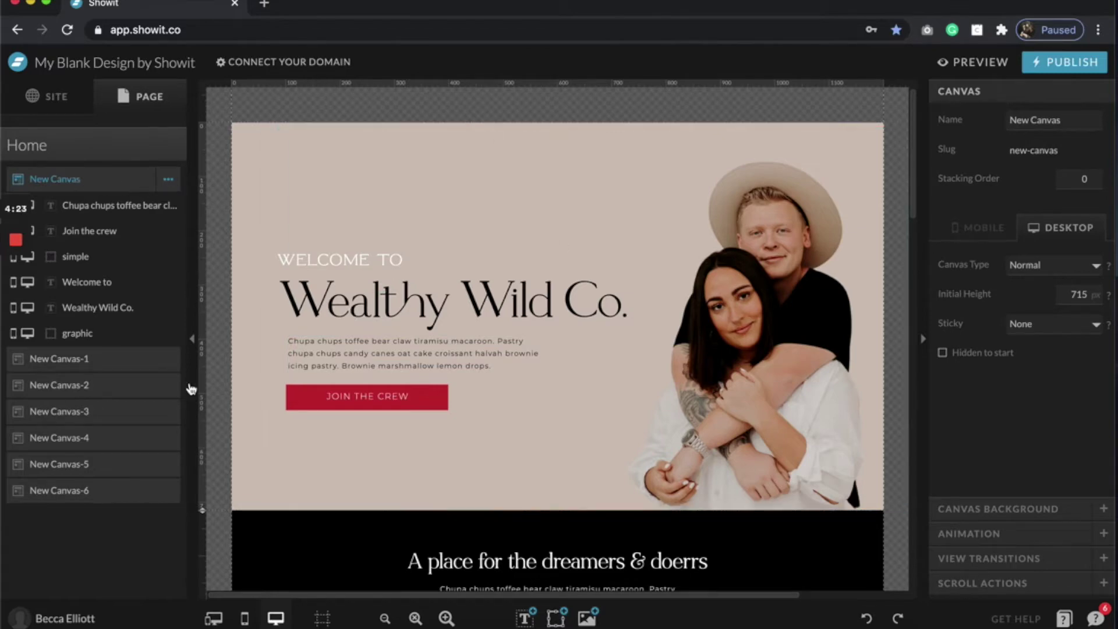
Generate a mobile layout for the first canvas using the Scaled option, keeping the desktop canvas and element styles copied
click(168, 179)
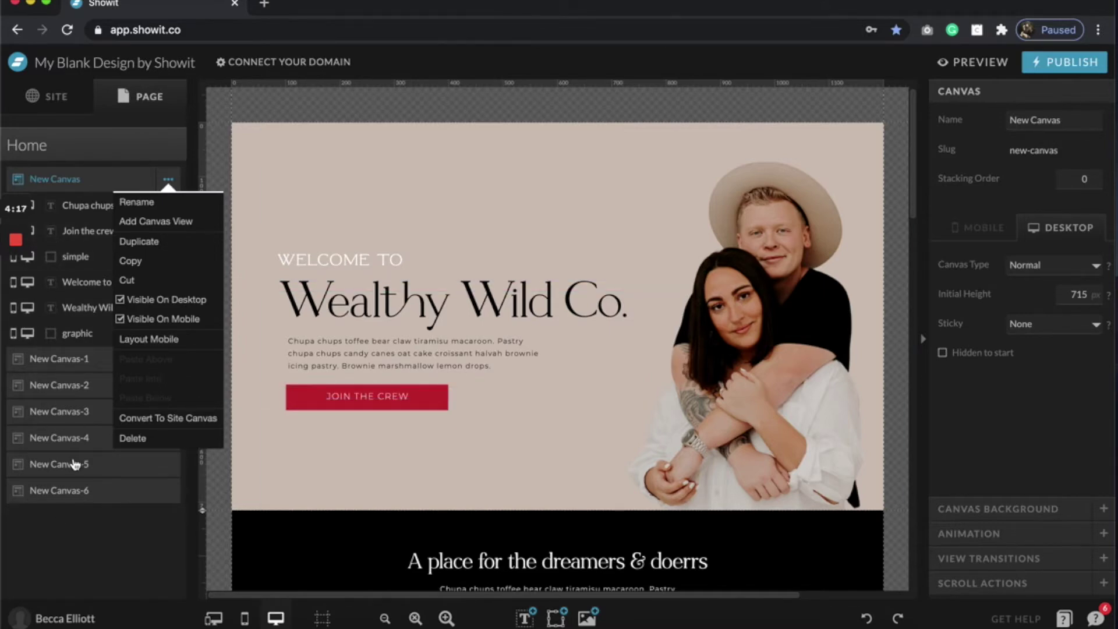
click(164, 343)
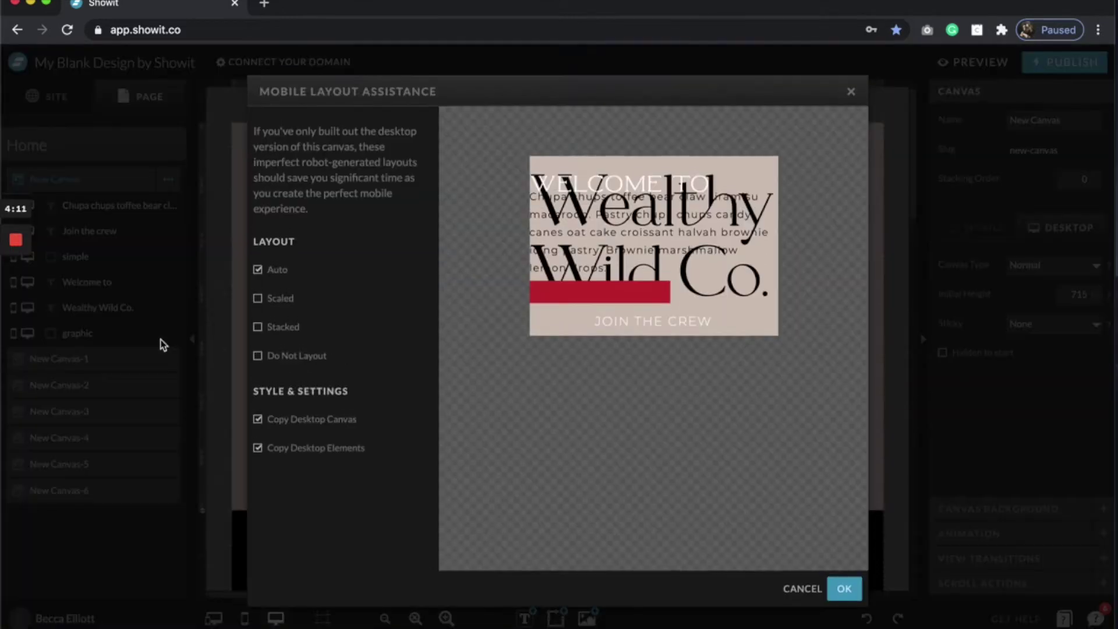
click(272, 301)
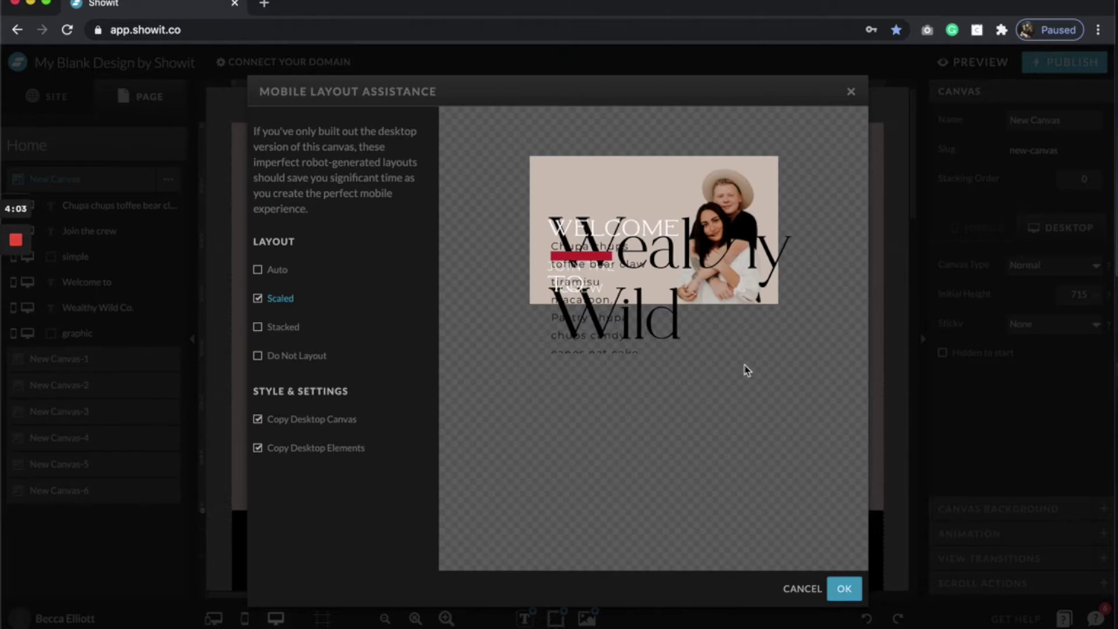
click(844, 589)
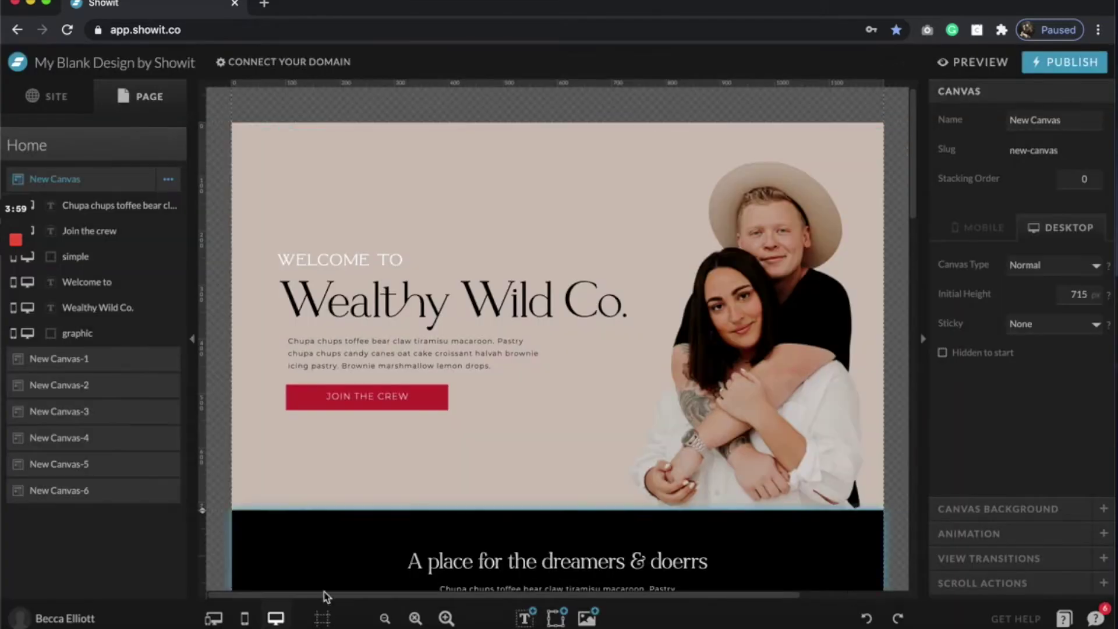
Show the mobile and desktop views side by side and extend the first mobile canvas to about 452 px high
click(213, 618)
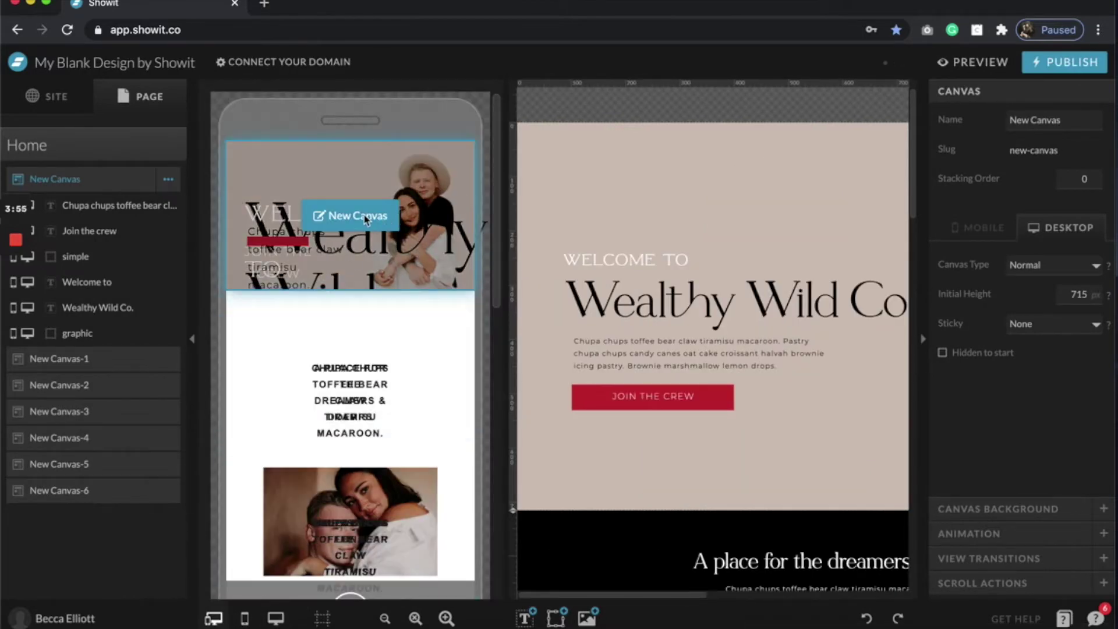
click(339, 243)
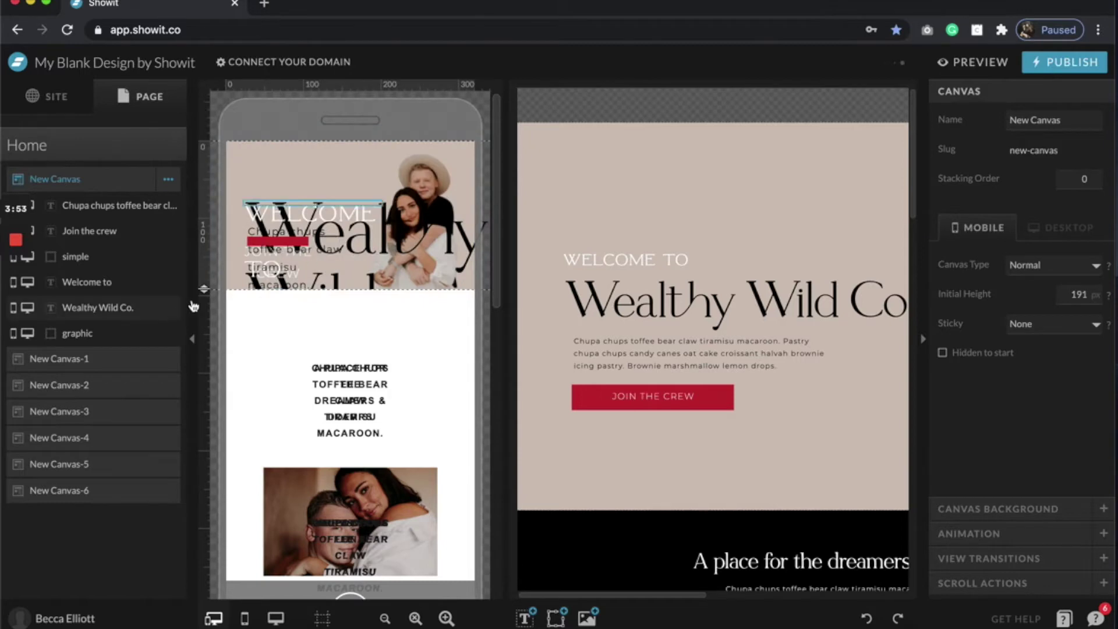
drag(205, 285, 204, 491)
Enlarge the couple image to about 419 × 301 px and place it in the mobile canvas's bottom-right corner
click(434, 180)
drag(434, 181, 435, 391)
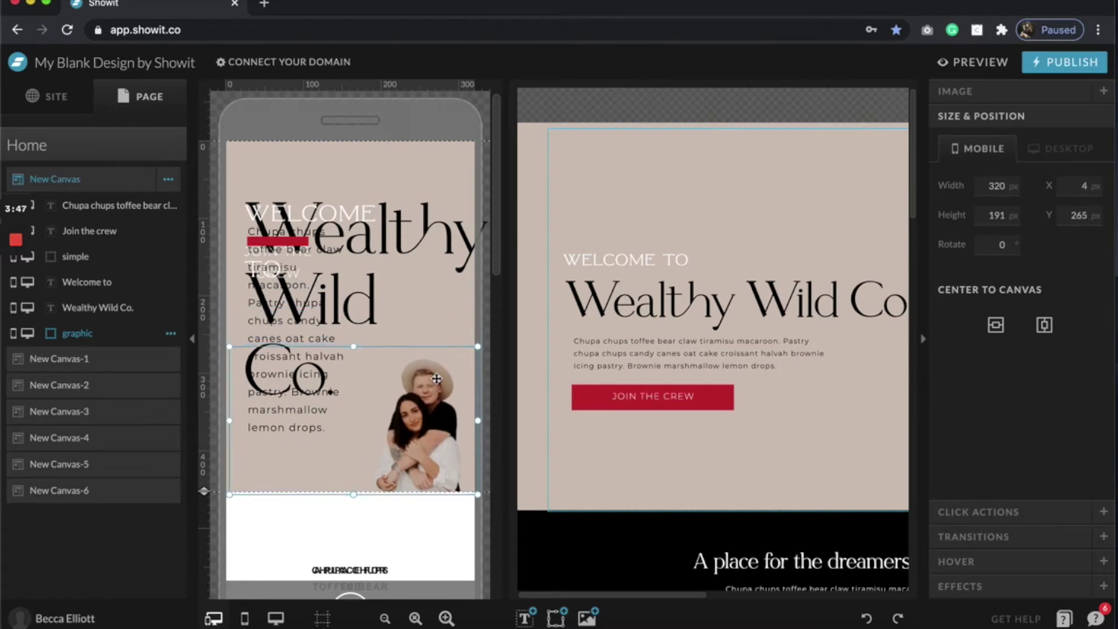
drag(229, 348, 162, 262)
drag(447, 396, 480, 380)
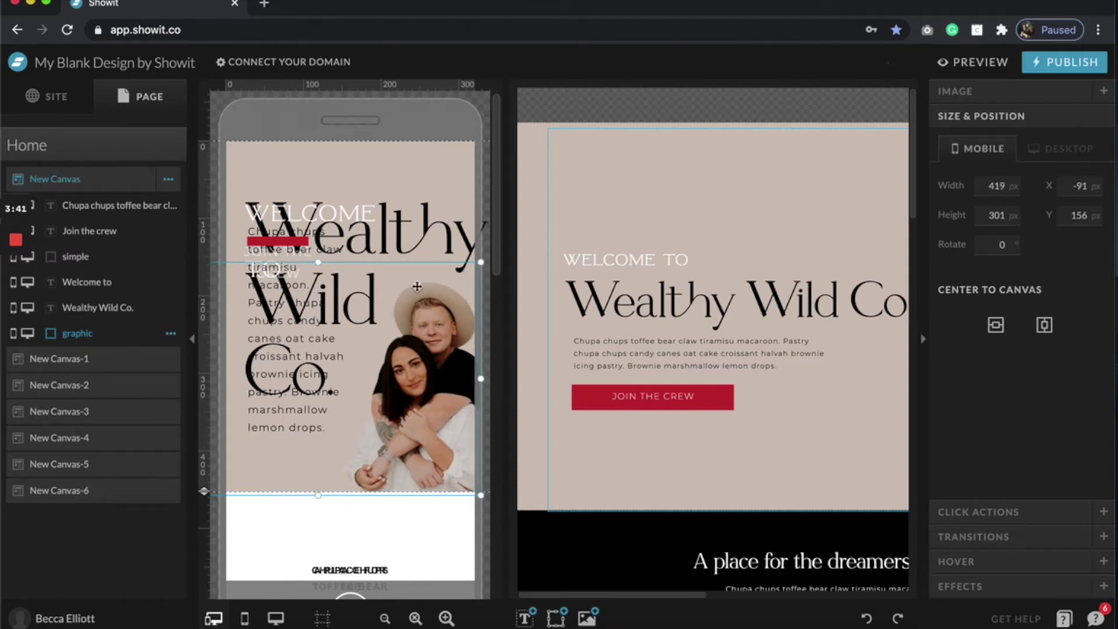
Reduce the mobile "Wealthy Wild Co." heading's text size and widen its box so it fits on one line
click(323, 222)
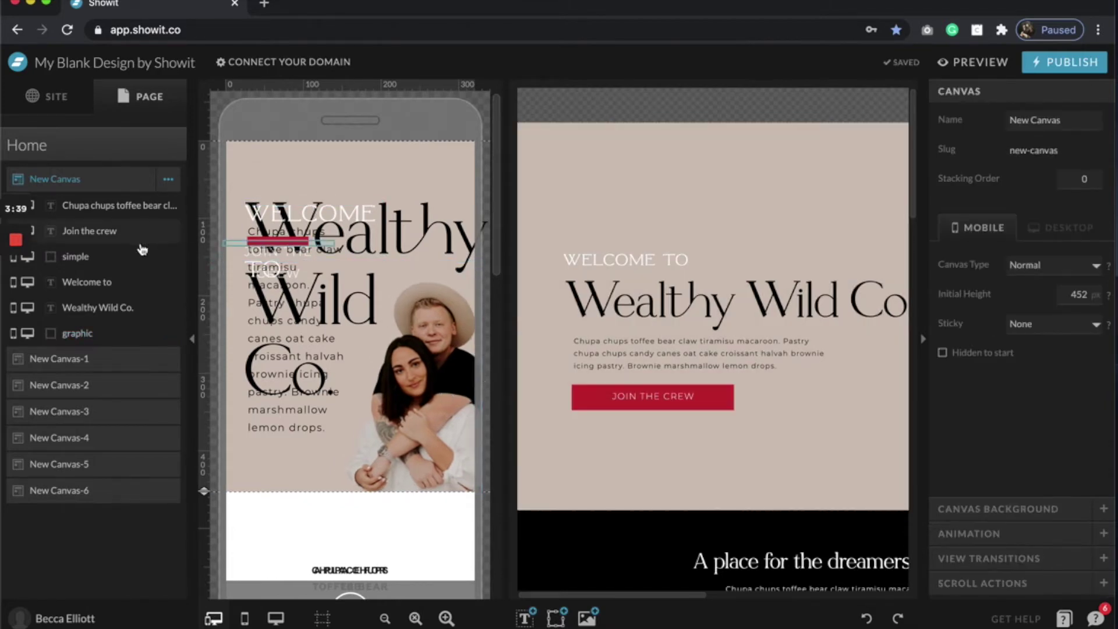
click(116, 308)
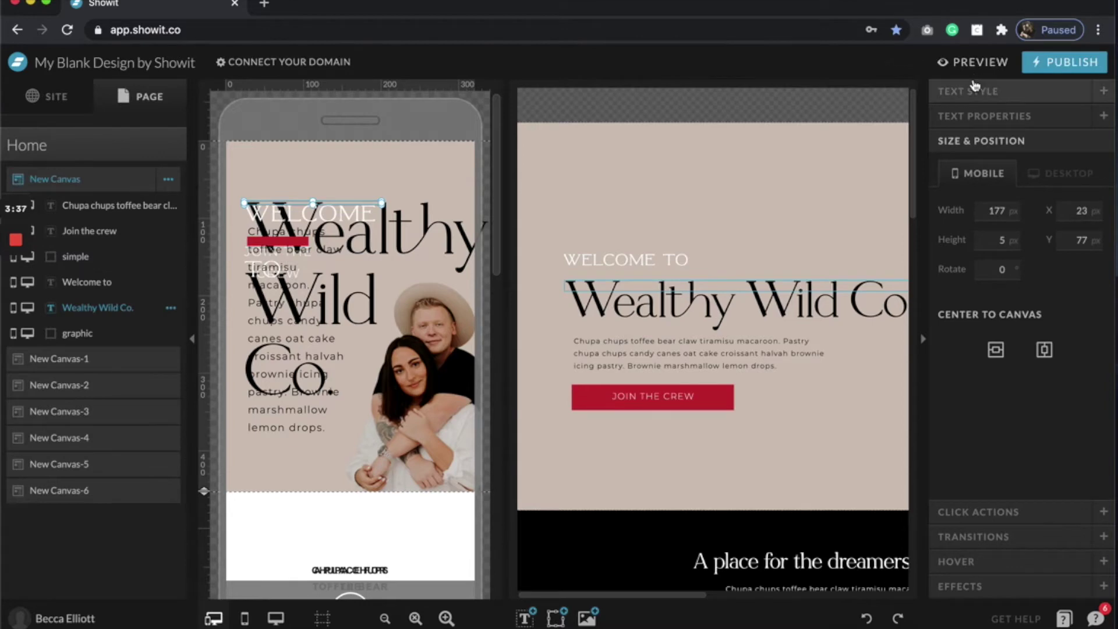
click(1030, 90)
click(1085, 252)
drag(381, 202, 469, 202)
click(1085, 252)
click(1084, 252)
click(1085, 252)
click(1085, 252)
Shift the mobile paragraph and main heading down, and set the "Welcome to" text size to 19 px
drag(323, 242, 327, 255)
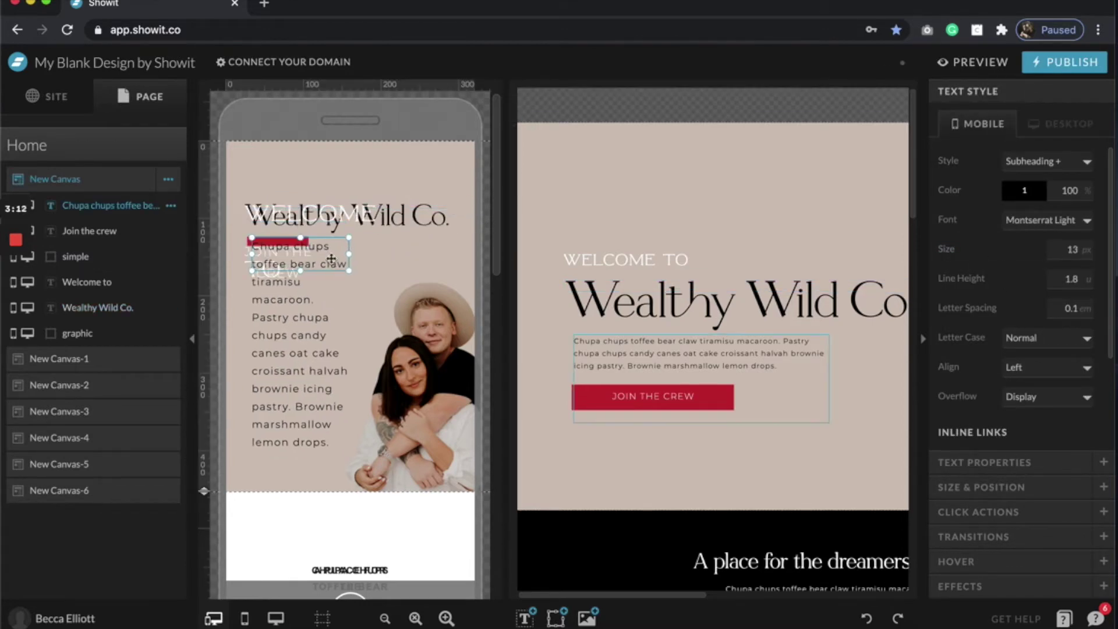
drag(326, 205, 322, 270)
click(272, 208)
click(1083, 252)
text(19)
drag(292, 208, 297, 220)
click(1083, 279)
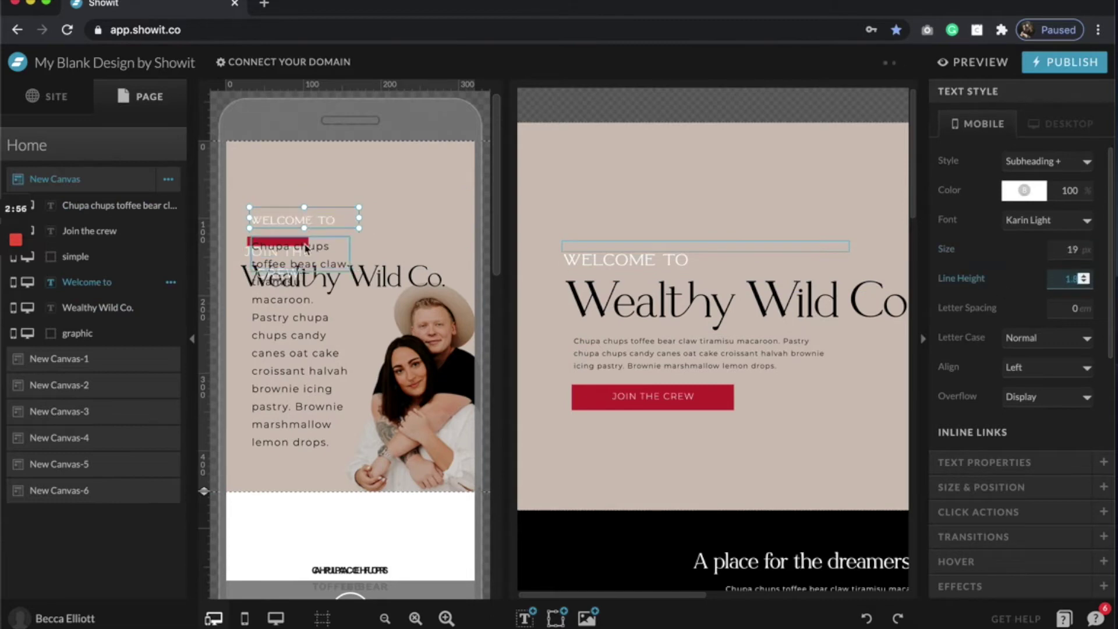
Spread out the overlapping mobile elements, with the main heading directly under "Welcome to" and the paragraph and button parts below
drag(297, 265, 305, 330)
drag(277, 241, 275, 319)
drag(274, 252, 280, 343)
drag(326, 277, 332, 245)
Set the mobile paragraph to size 11 px with line height 1.5, widen its box and place it under the heading
click(306, 317)
click(1084, 252)
click(1083, 281)
drag(354, 319, 407, 319)
drag(326, 317, 321, 283)
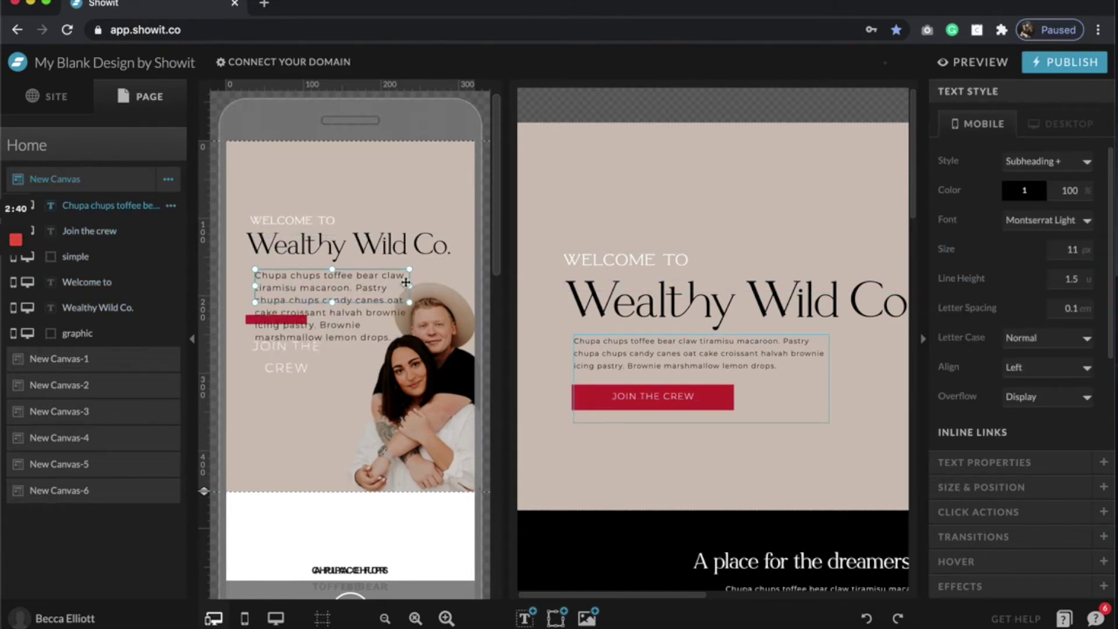
drag(407, 285, 402, 285)
Move the couple image slightly lower and extend the first mobile canvas to about 475 px high
drag(444, 351, 445, 372)
drag(203, 491, 204, 509)
Enlarge the red button under the paragraph and fit its "Join the crew" label in the "Welcome to" text style at 15 px
drag(250, 319, 360, 375)
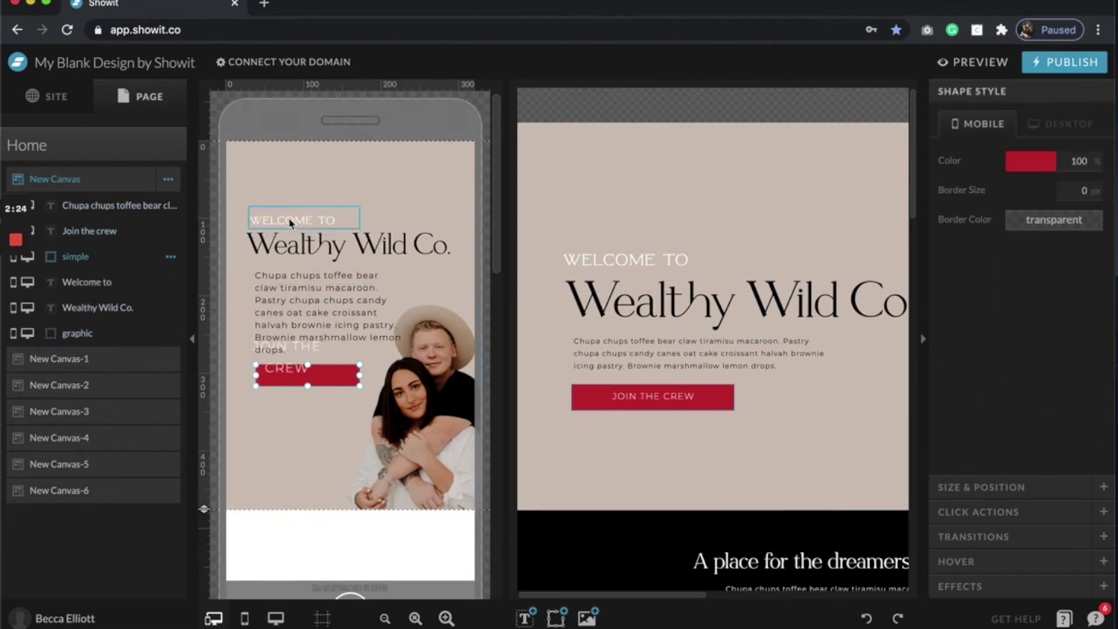
click(290, 222)
key(super+shift+v)
drag(294, 346, 421, 366)
drag(300, 372, 355, 379)
click(317, 374)
click(1082, 249)
text(15)
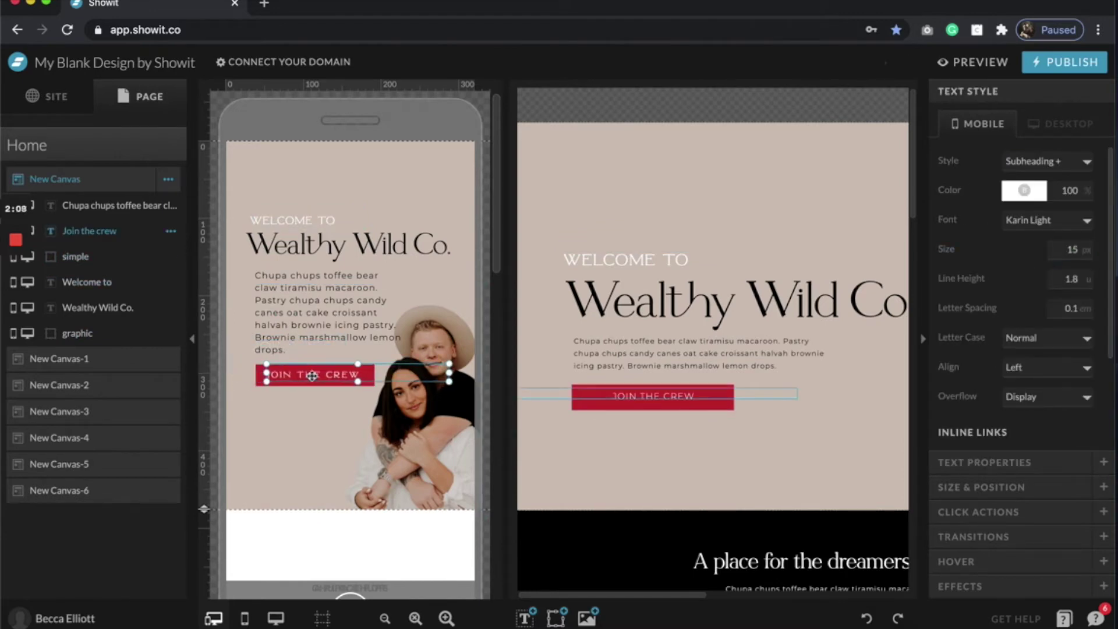
Set the first mobile canvas's paragraph text size to 10 px
click(326, 288)
click(1072, 250)
text(10)
key(Tab)
Move the red button and its "Join the crew" label up together, closer to the paragraph
click(315, 374)
shift+click(261, 374)
drag(282, 379, 281, 364)
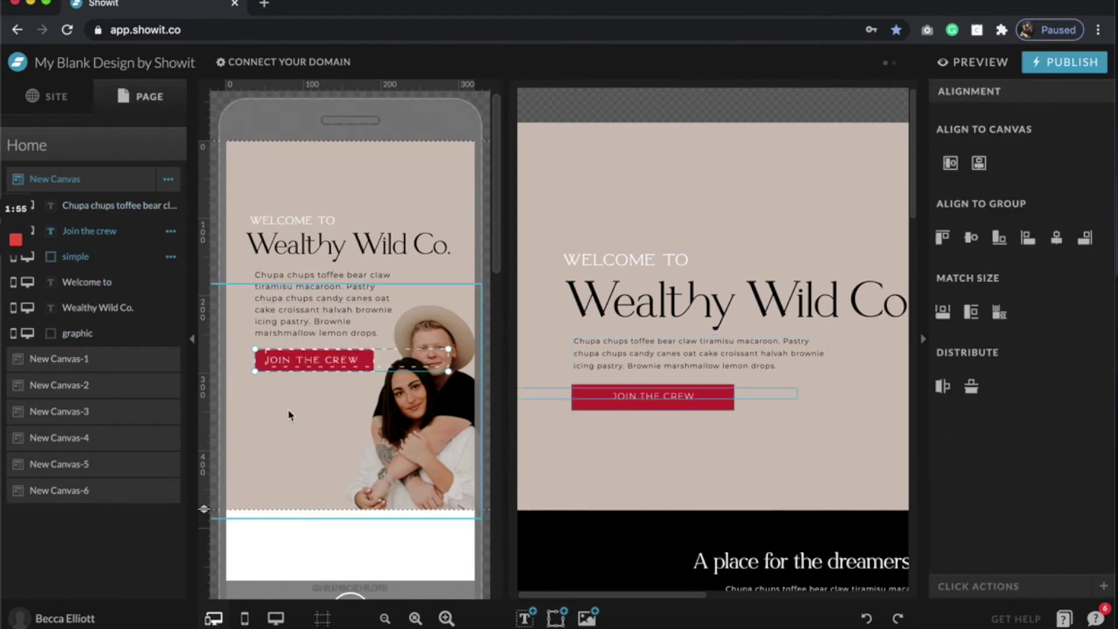
click(379, 172)
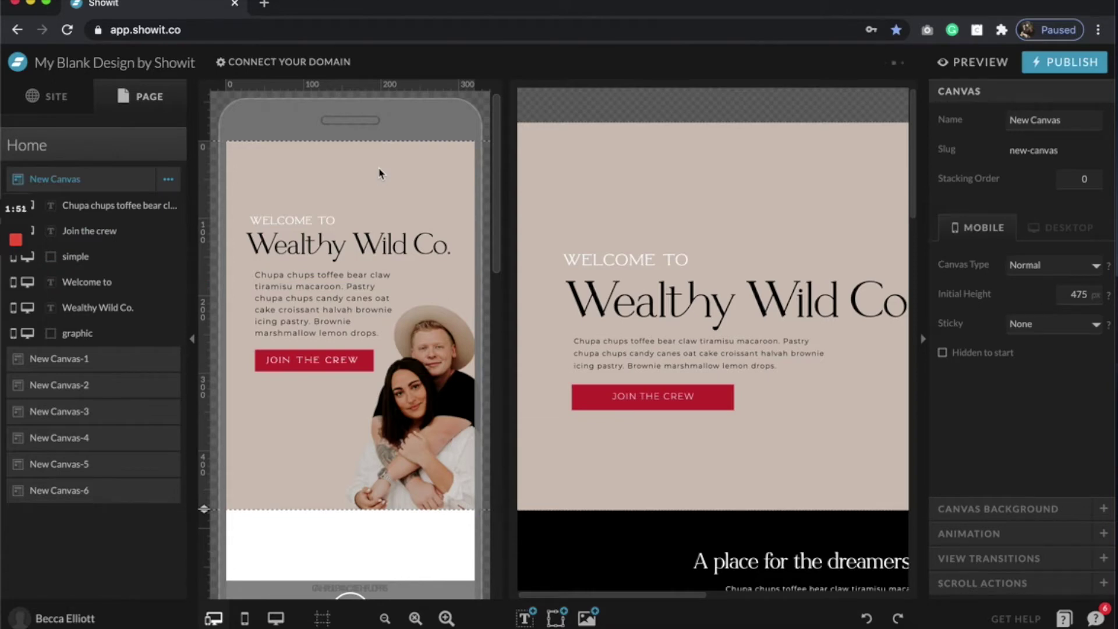
Generate a mobile layout for New Canvas-1 using the Scaled option
scroll(379, 172, down, 10)
click(272, 357)
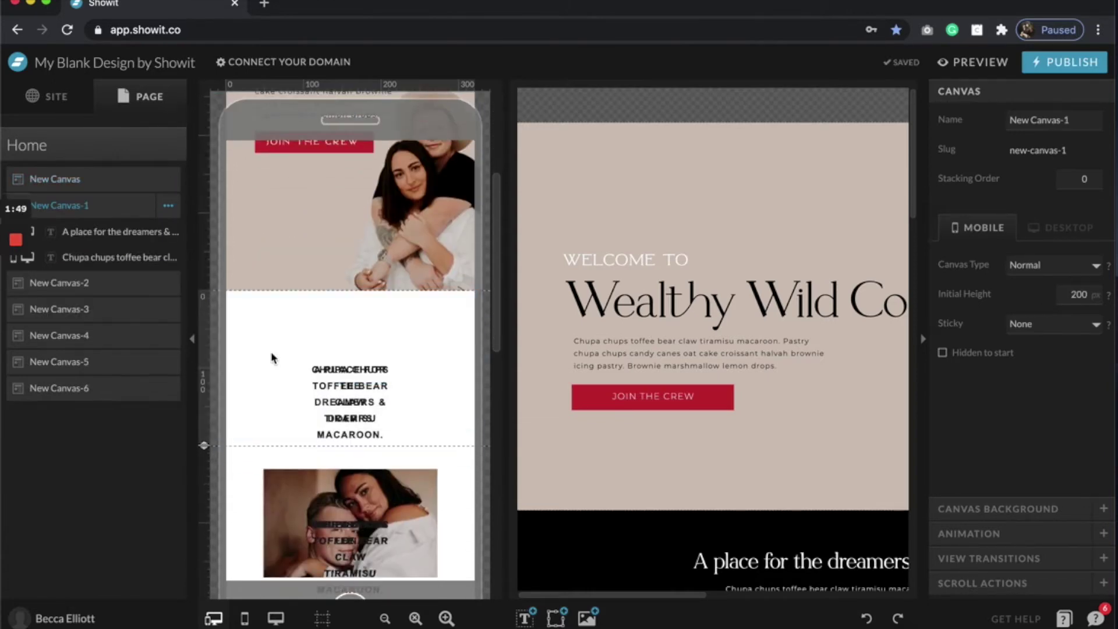
click(168, 205)
click(167, 365)
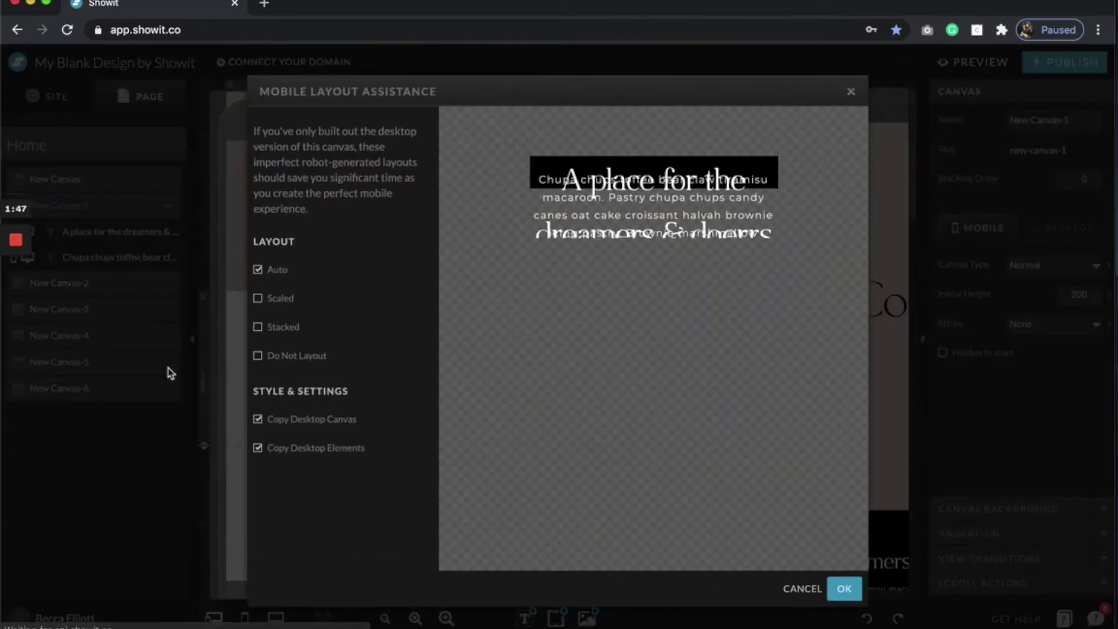
click(257, 295)
click(844, 586)
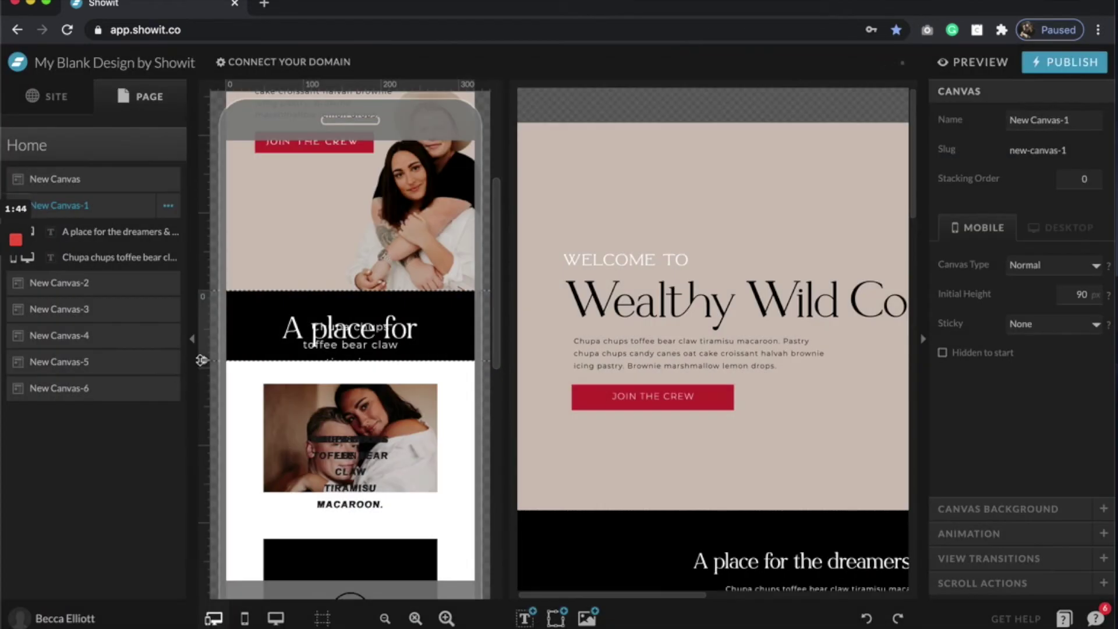
Extend the New Canvas-1 mobile height, then set its paragraph to 10 px, widen it and move it below the heading
drag(201, 360, 203, 436)
click(365, 321)
click(1071, 249)
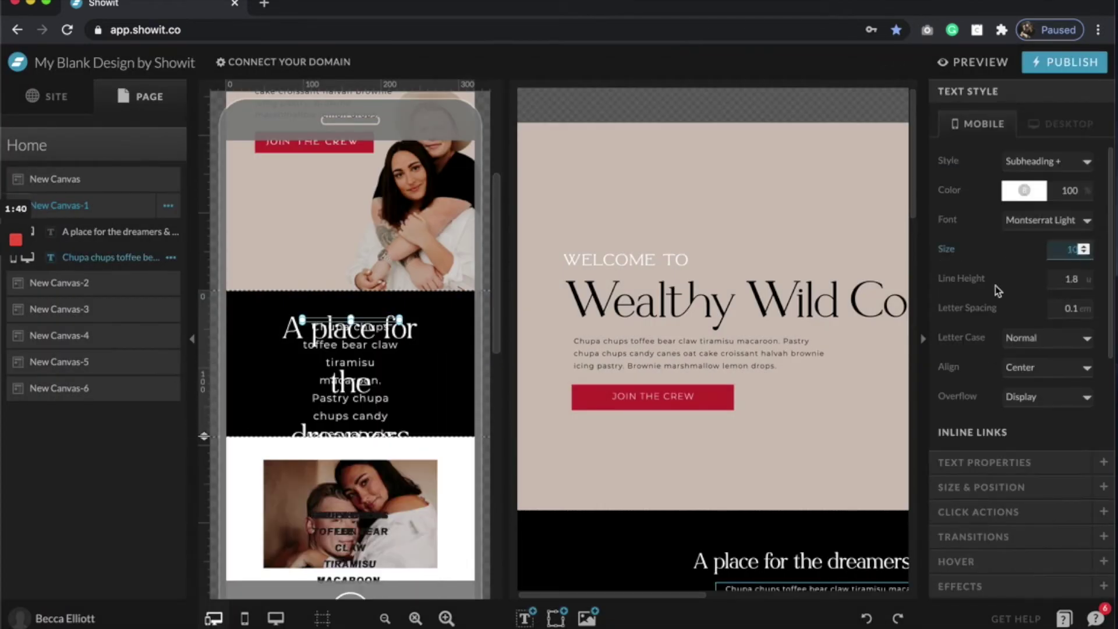
drag(400, 320, 373, 393)
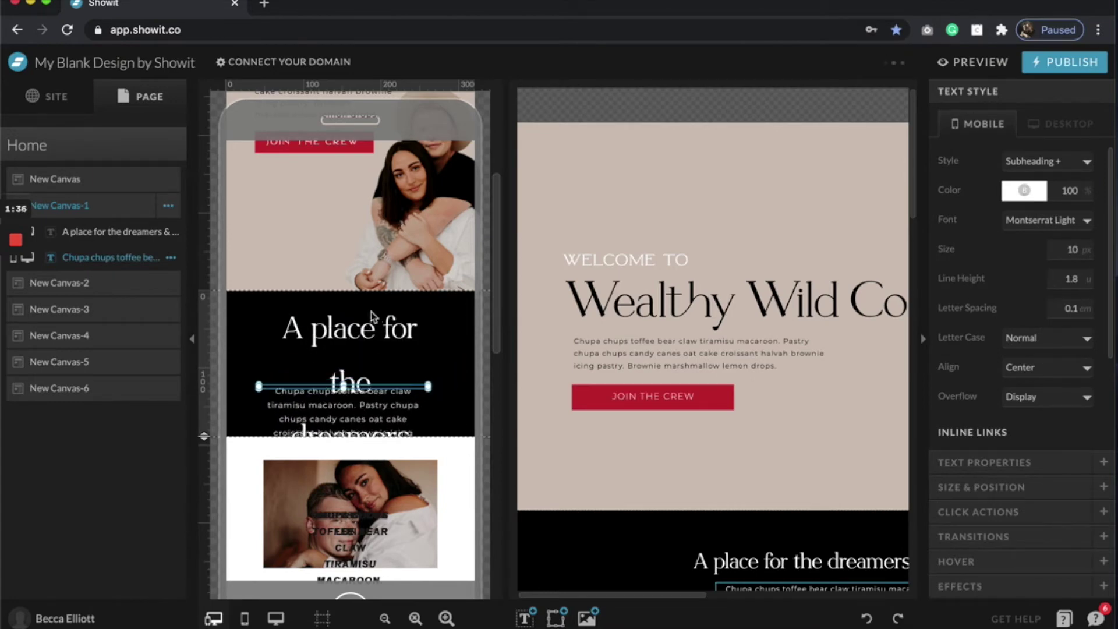
Set the "A place for the dreamers & doerrs" heading to 26 px with line height 1.2, widened to two lines and centred
click(371, 313)
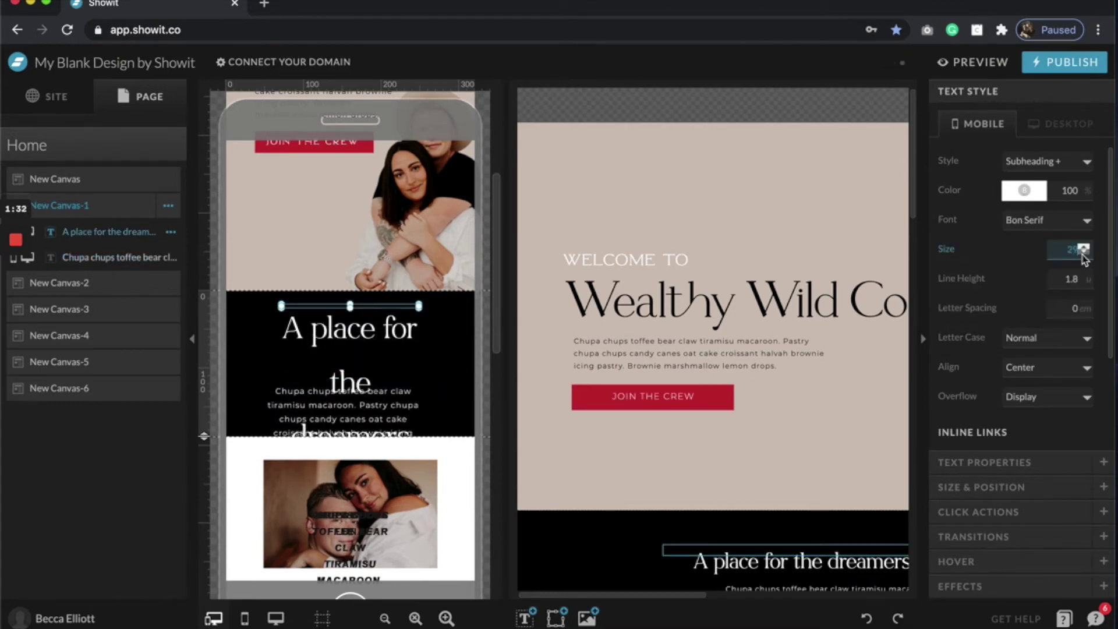
drag(1082, 255, 1083, 262)
drag(419, 306, 481, 306)
double_click(437, 311)
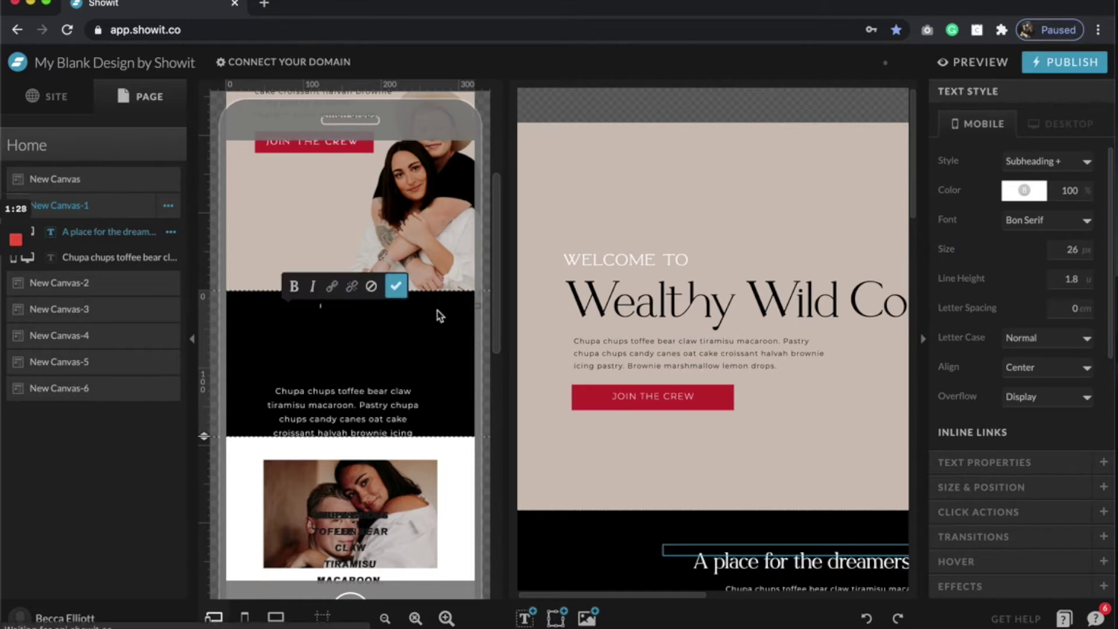
click(437, 310)
drag(1084, 282, 1086, 290)
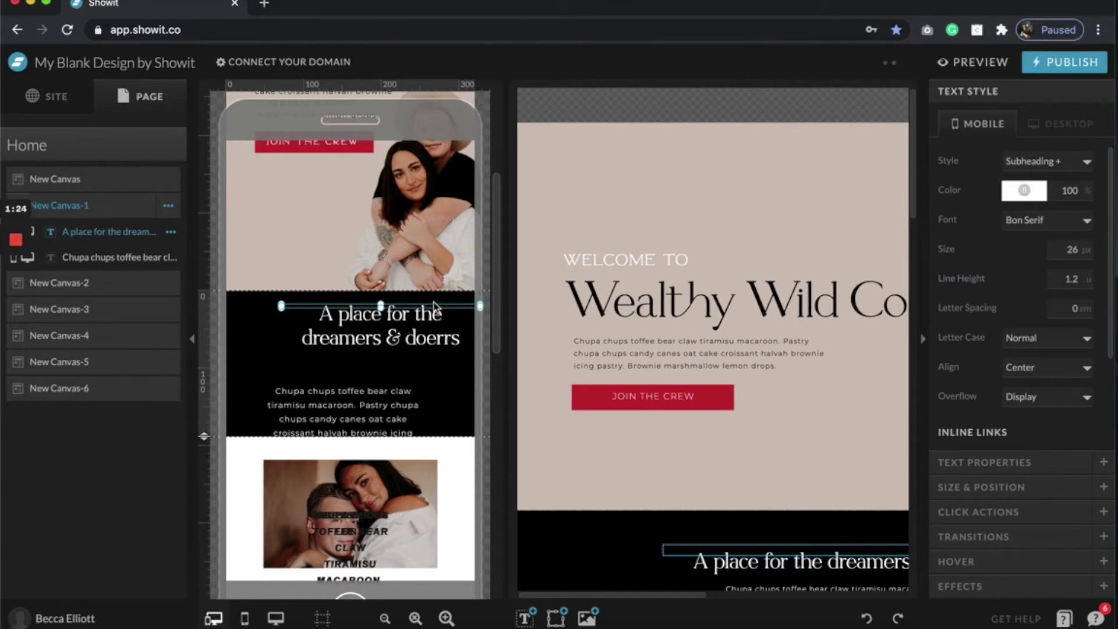
drag(433, 305, 406, 326)
Widen the New Canvas-1 mobile paragraph and extend the canvas to about 282 px high so all its text fits
click(388, 397)
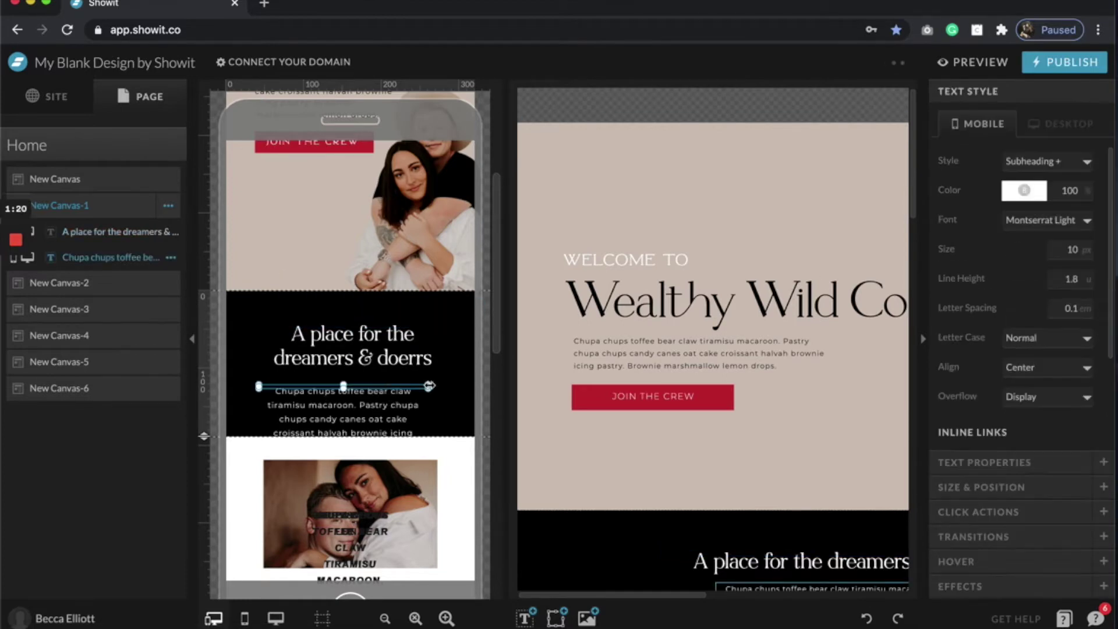
drag(429, 386, 448, 386)
drag(203, 436, 203, 508)
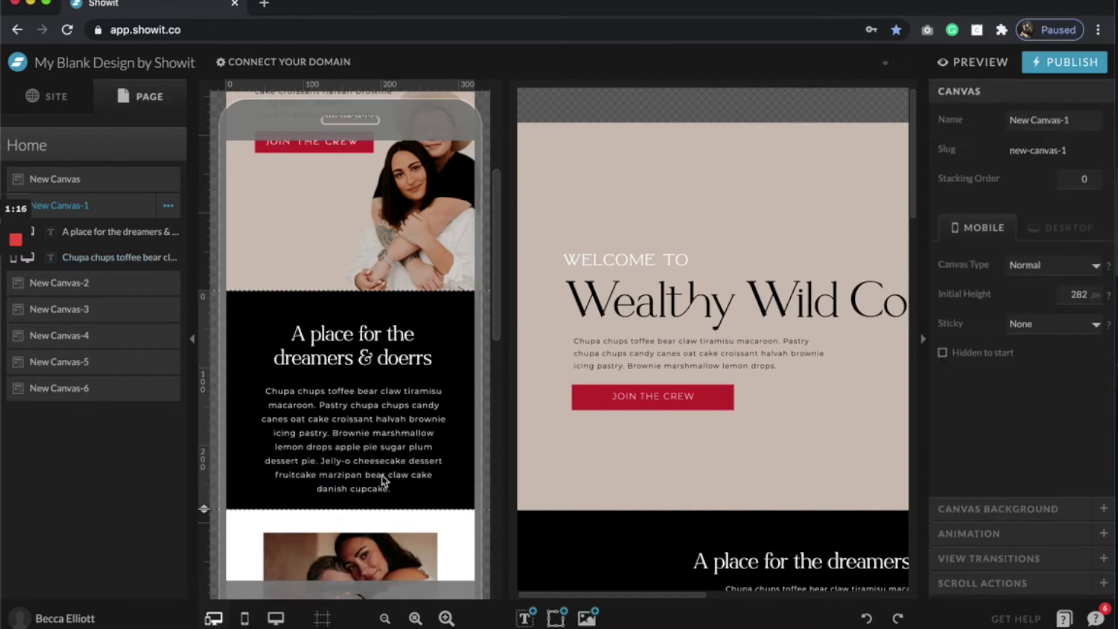
Nudge all New Canvas-1 mobile elements slightly left and extend the canvas to about 308 px high
key(super+a)
key(Left)
key(Left)
key(Left)
key(Left)
click(231, 472)
drag(204, 509, 204, 528)
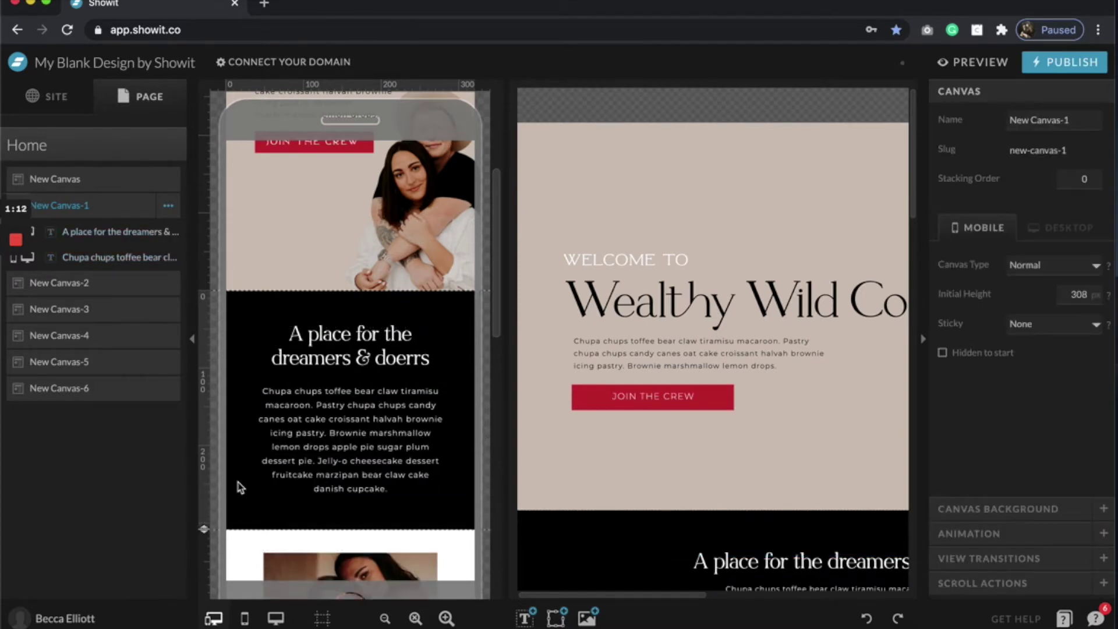
scroll(239, 486, up, 5)
scroll(239, 486, down, 15)
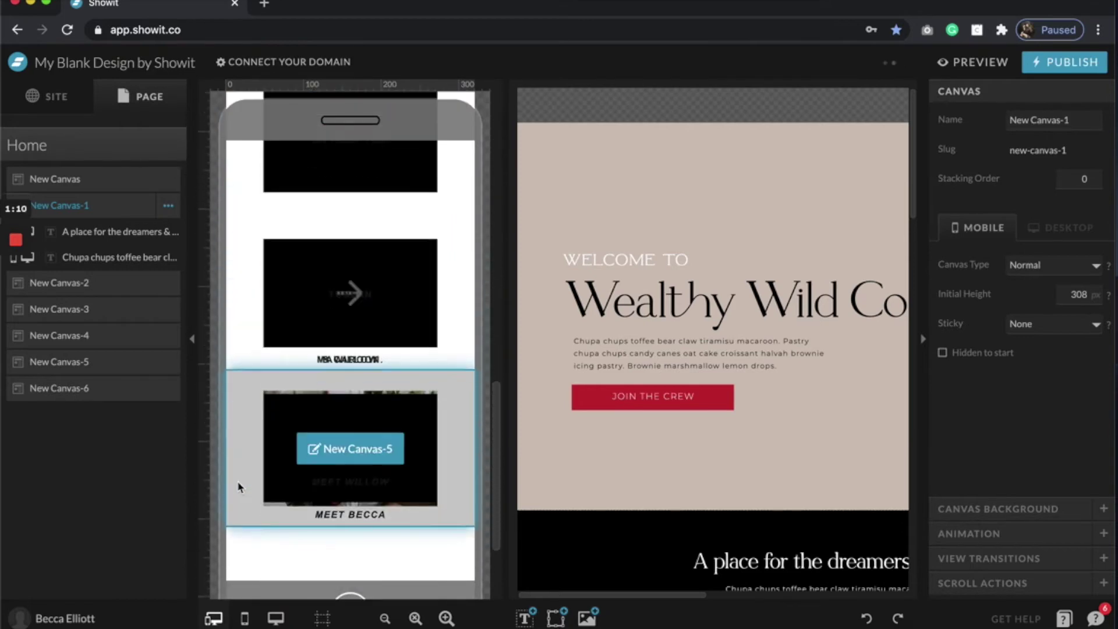
scroll(238, 486, up, 10)
scroll(257, 474, down, 4)
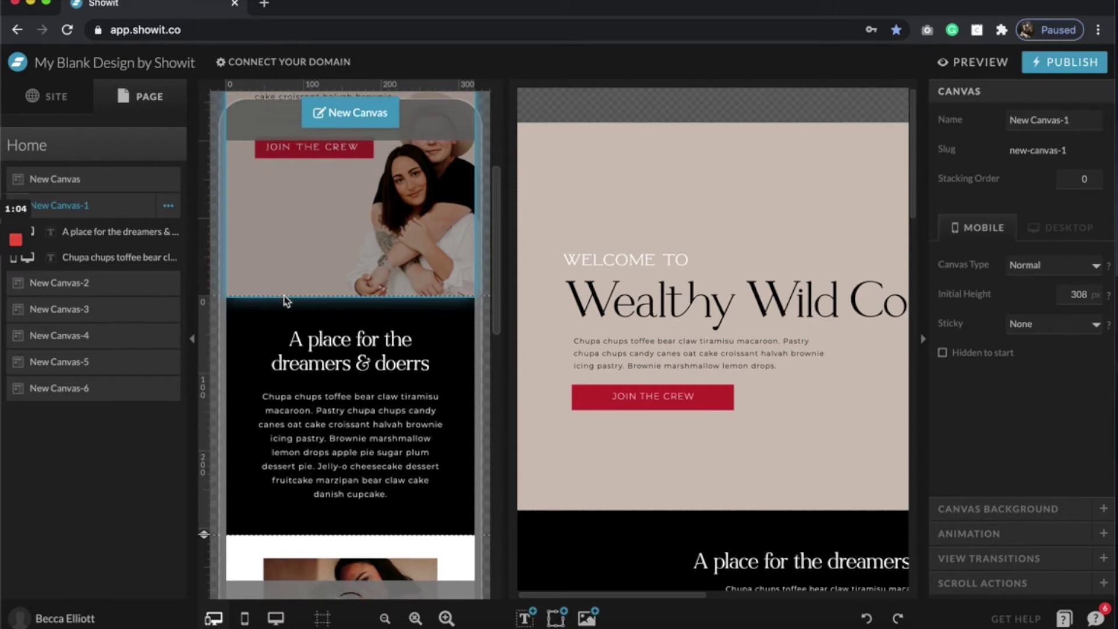
Copy the text style of the New Canvas mobile paragraph and apply it to the New Canvas-1 mobile paragraph
scroll(298, 354, down, 5)
scroll(299, 354, up, 6)
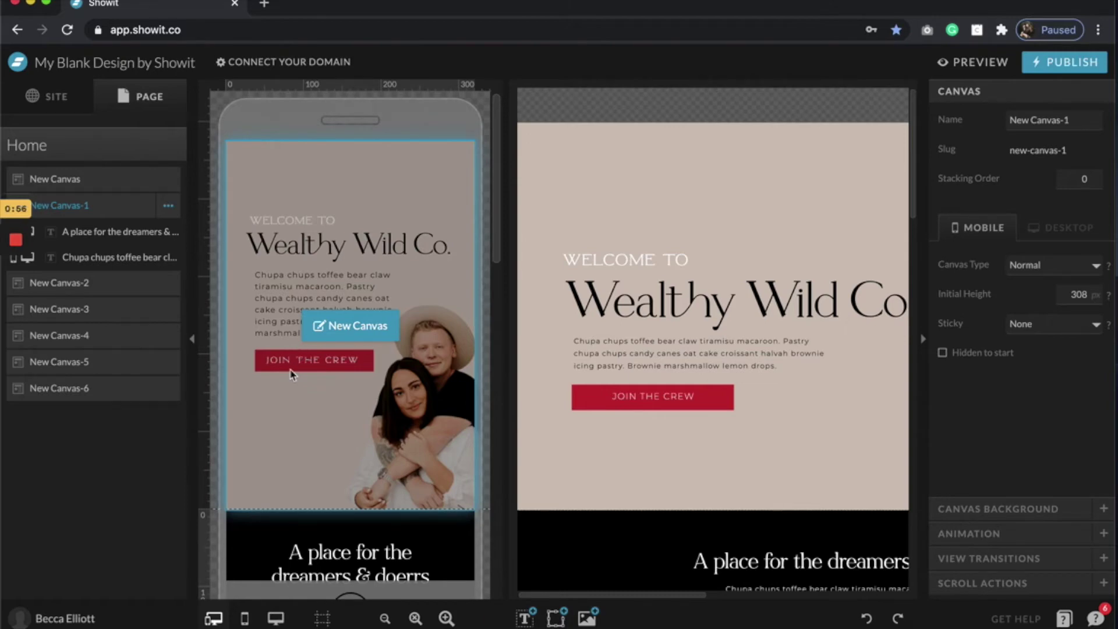
scroll(291, 375, down, 3)
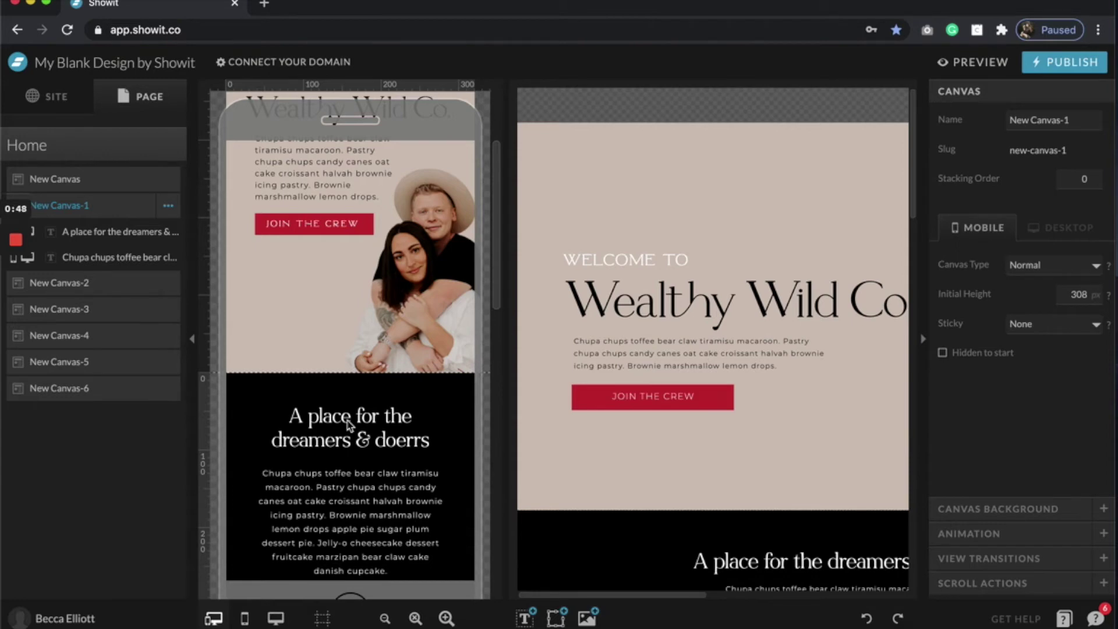
scroll(348, 426, up, 3)
click(311, 278)
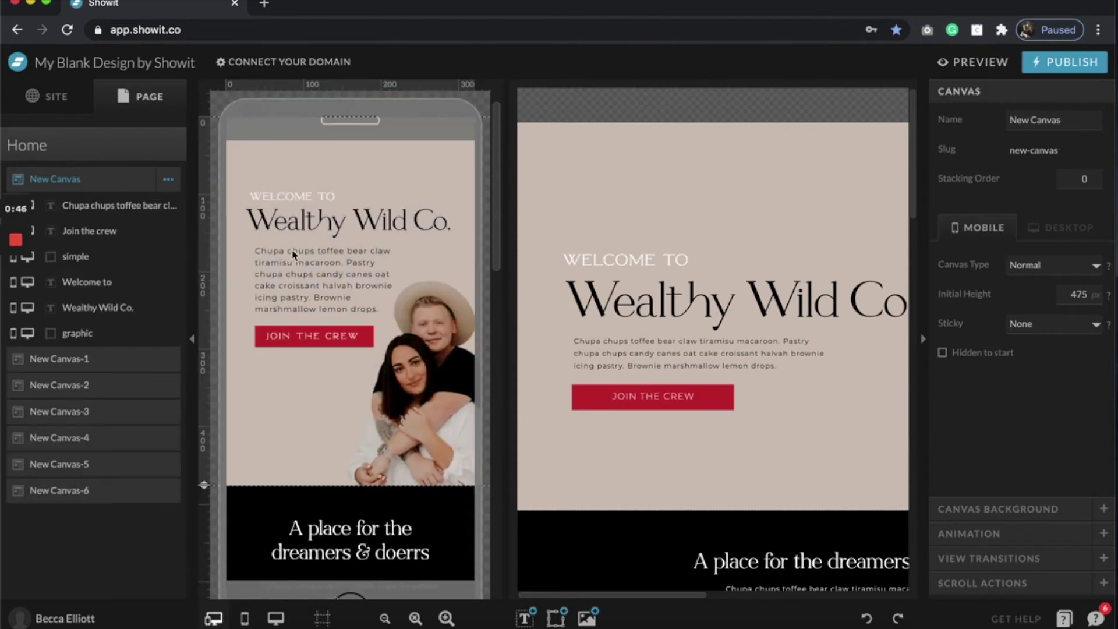
click(280, 250)
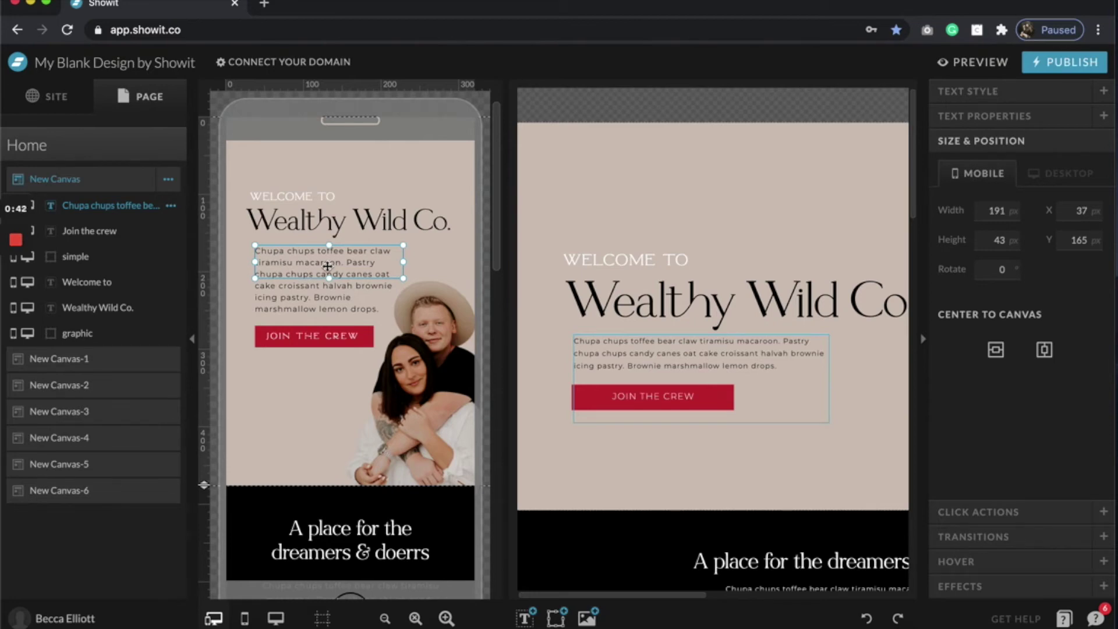
scroll(328, 267, down, 5)
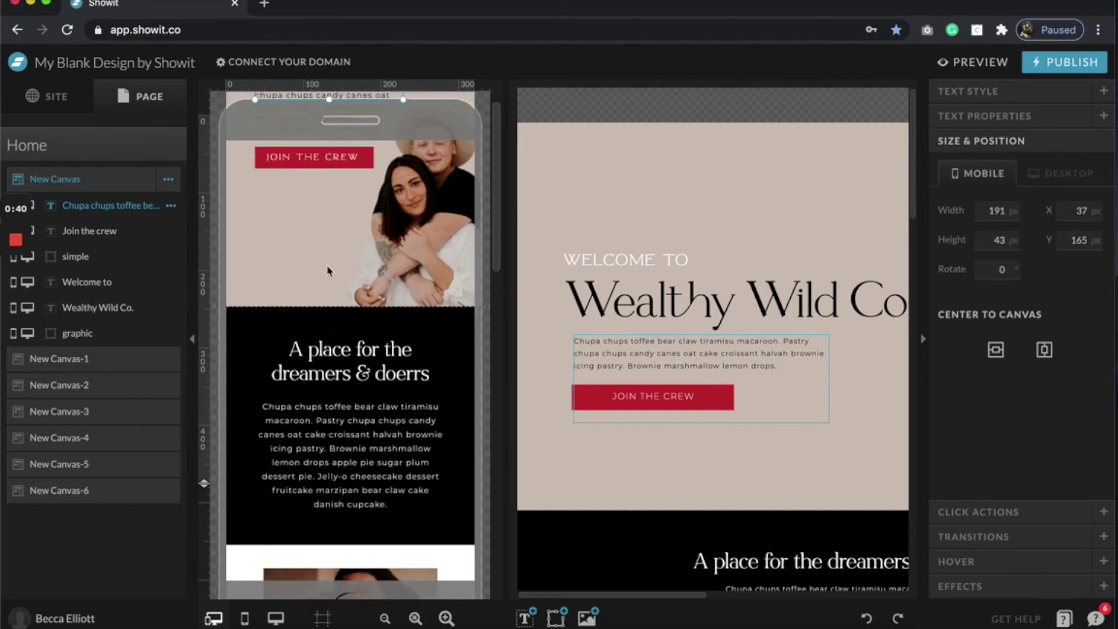
click(336, 366)
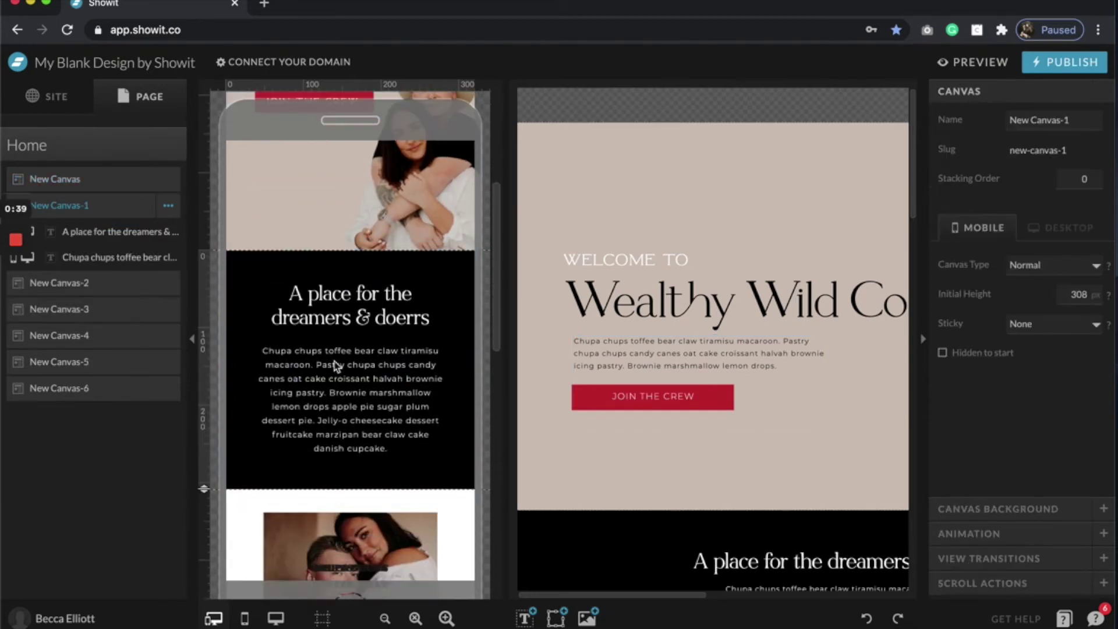
click(296, 347)
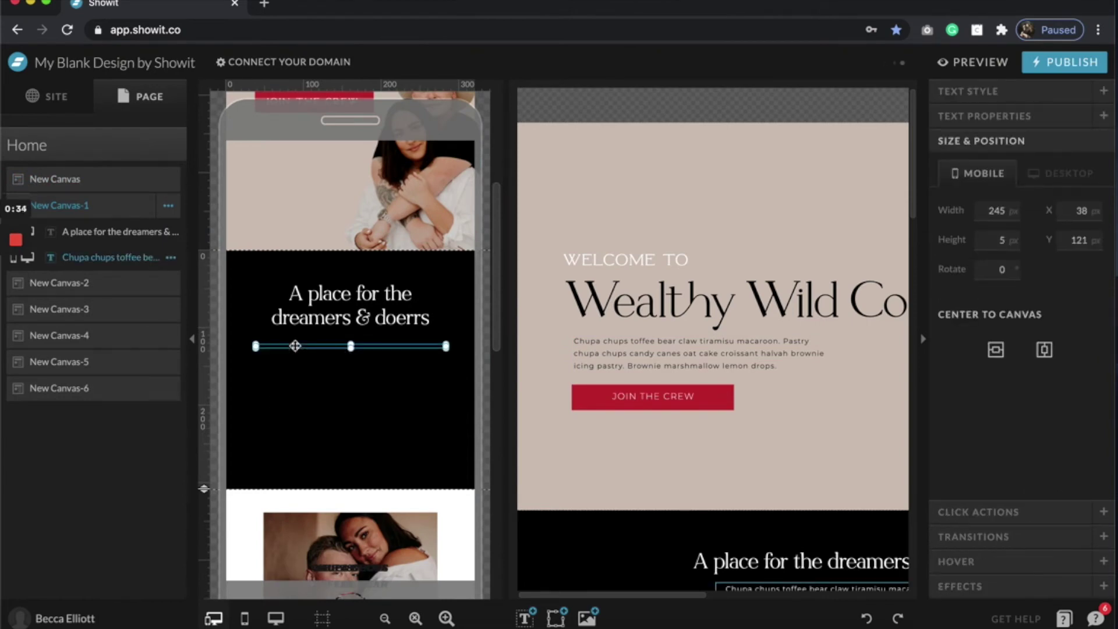
scroll(354, 244, up, 3)
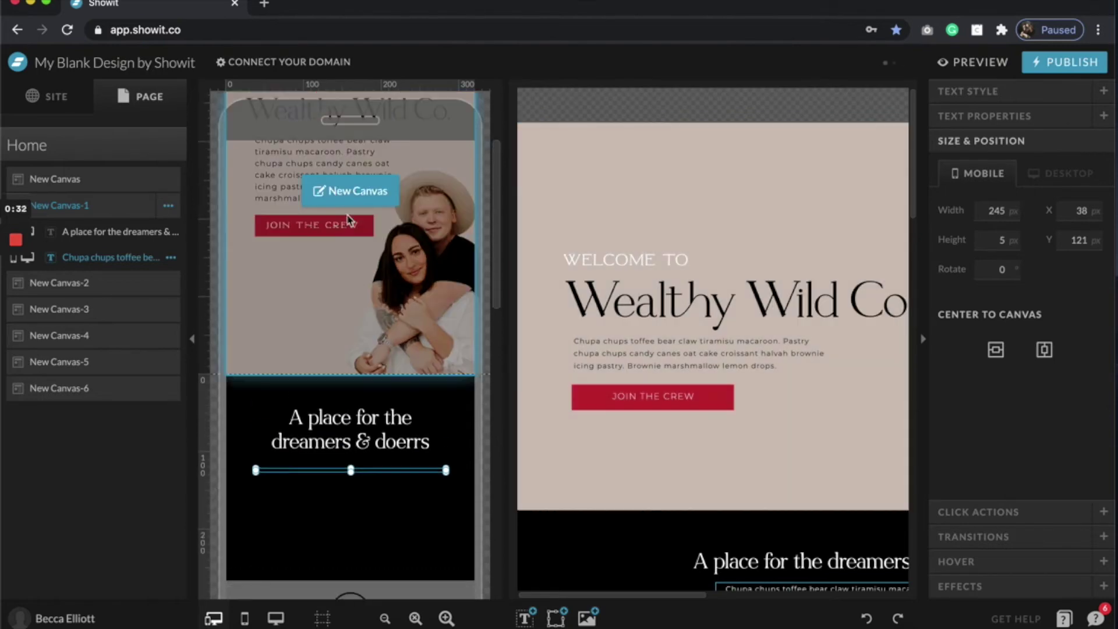
Set the New Canvas-1 mobile paragraph to white with centre alignment and widen its text box slightly
click(1005, 96)
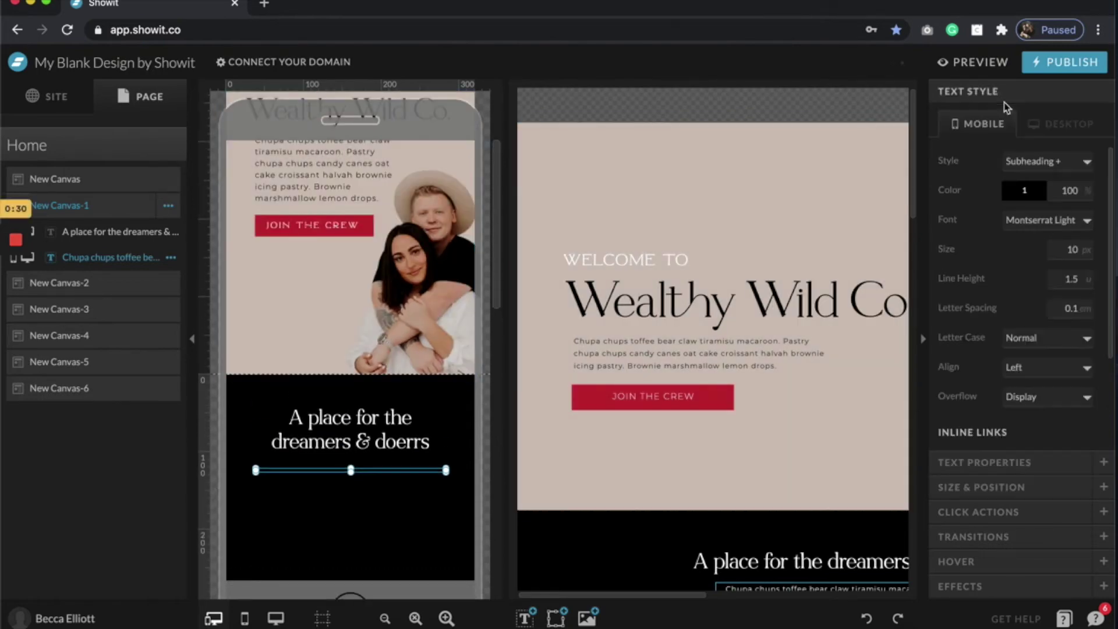
click(1025, 190)
click(1092, 231)
scroll(441, 425, down, 2)
scroll(440, 425, down, 1)
click(1025, 369)
click(1025, 394)
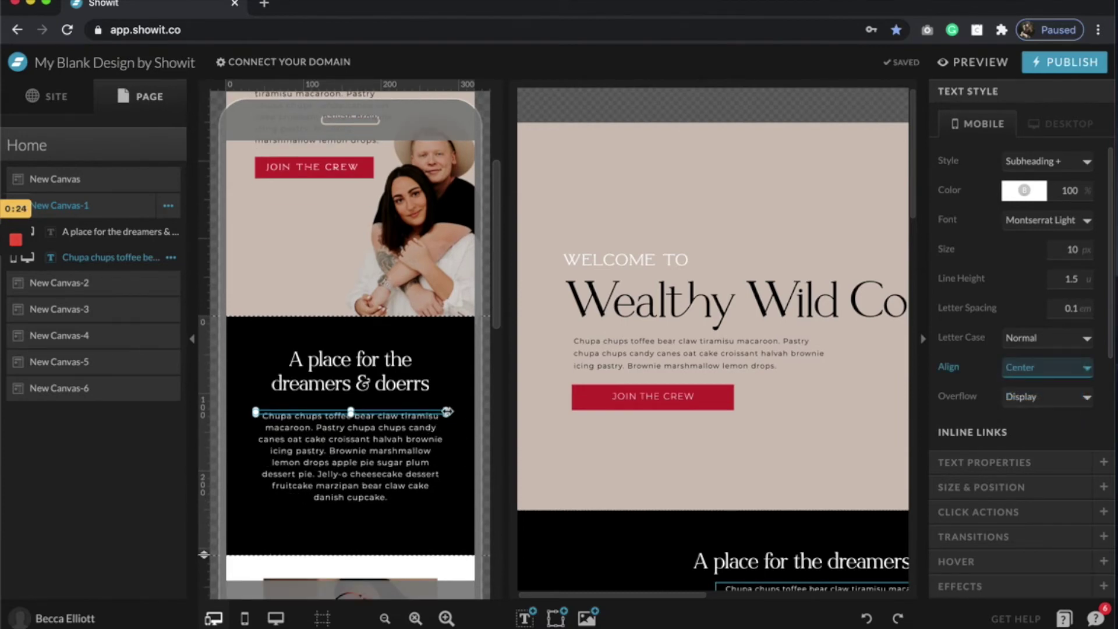
click(384, 339)
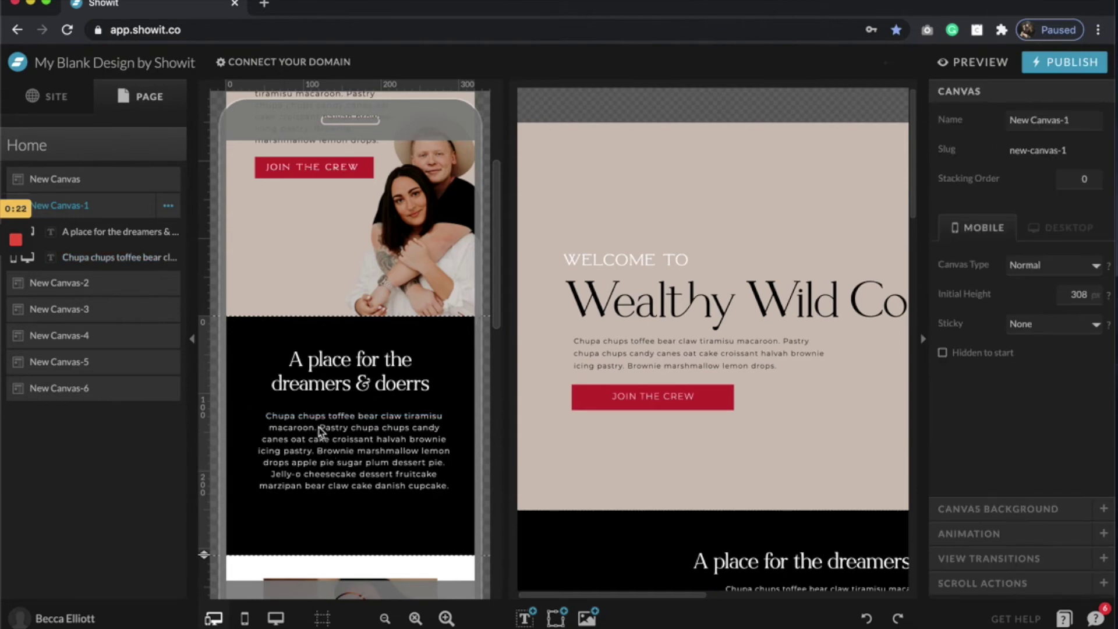
Change the mobile "JOIN THE CREW" button shape in New Canvas to the dark grey palette colour 3
scroll(365, 446, down, 6)
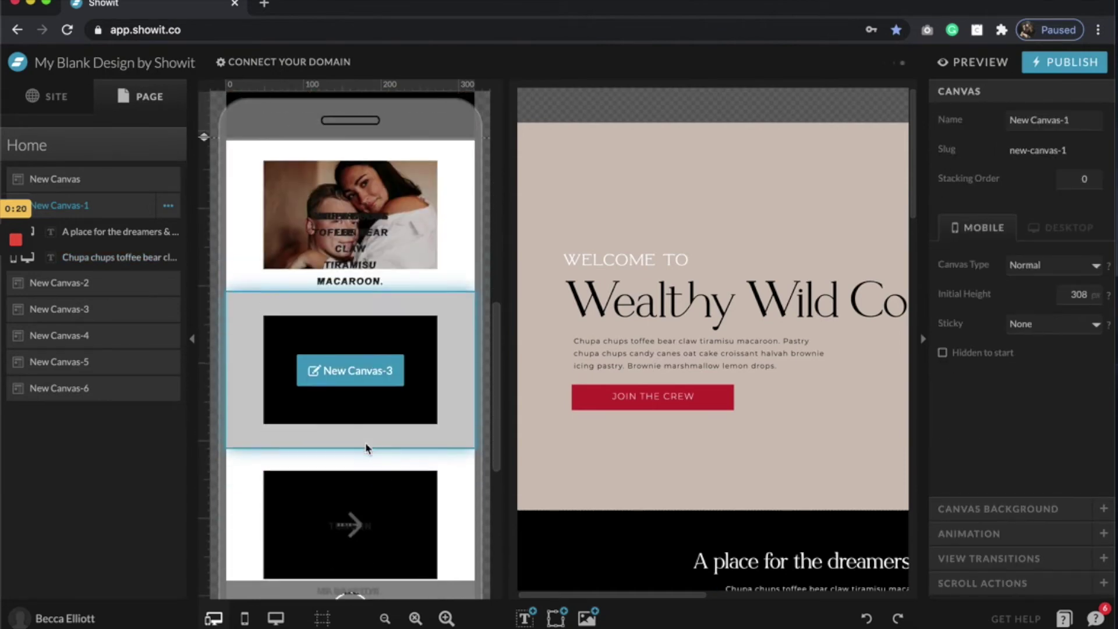
scroll(365, 444, up, 10)
scroll(367, 447, up, 1)
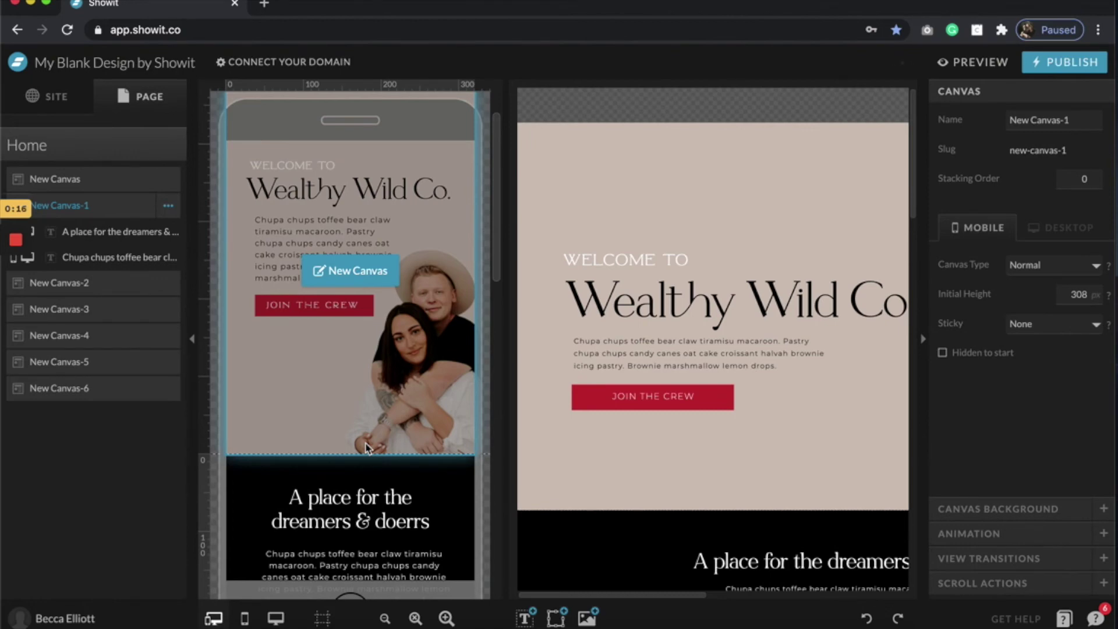
click(356, 353)
click(287, 322)
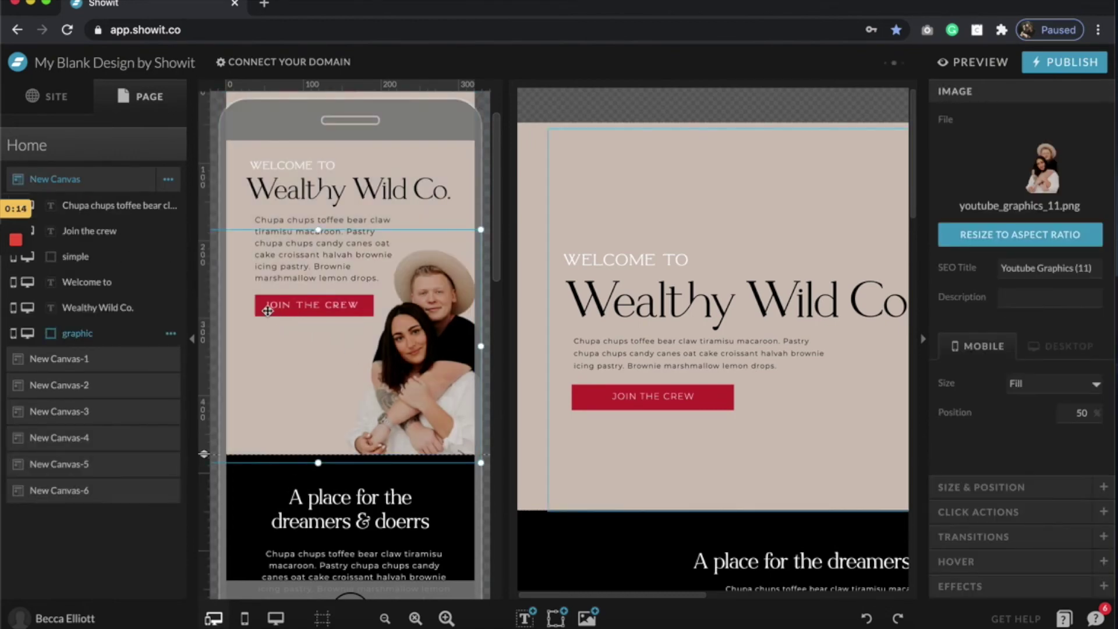
click(268, 311)
click(260, 305)
click(1031, 163)
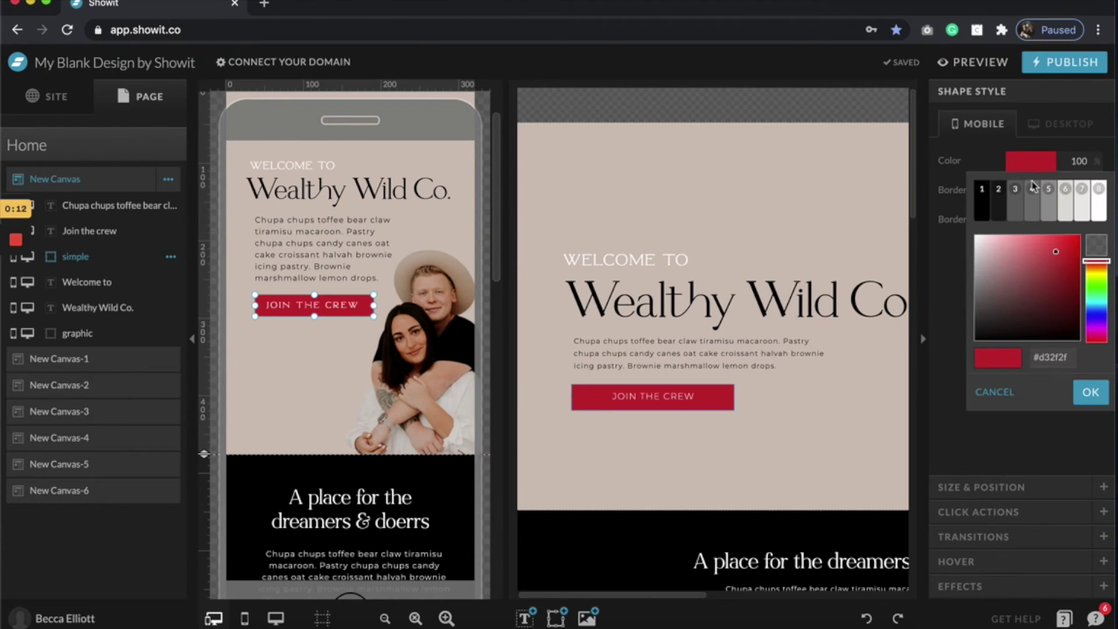
click(1015, 206)
click(308, 397)
Select the desktop "JOIN THE CREW" button shape and compare its colour with the mobile version
click(592, 433)
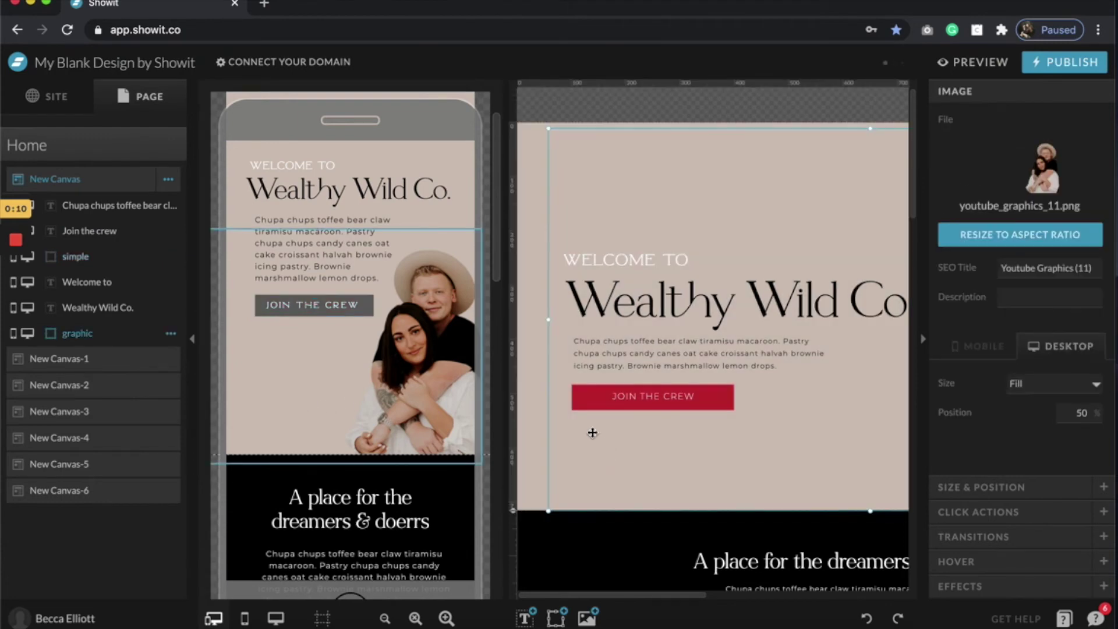
click(575, 403)
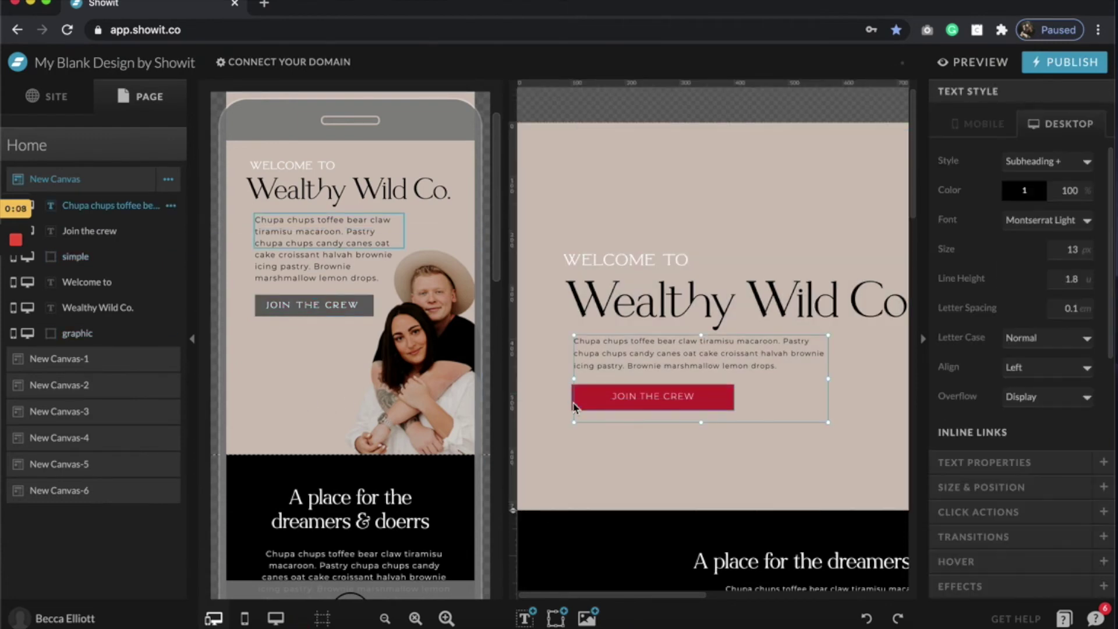
click(574, 405)
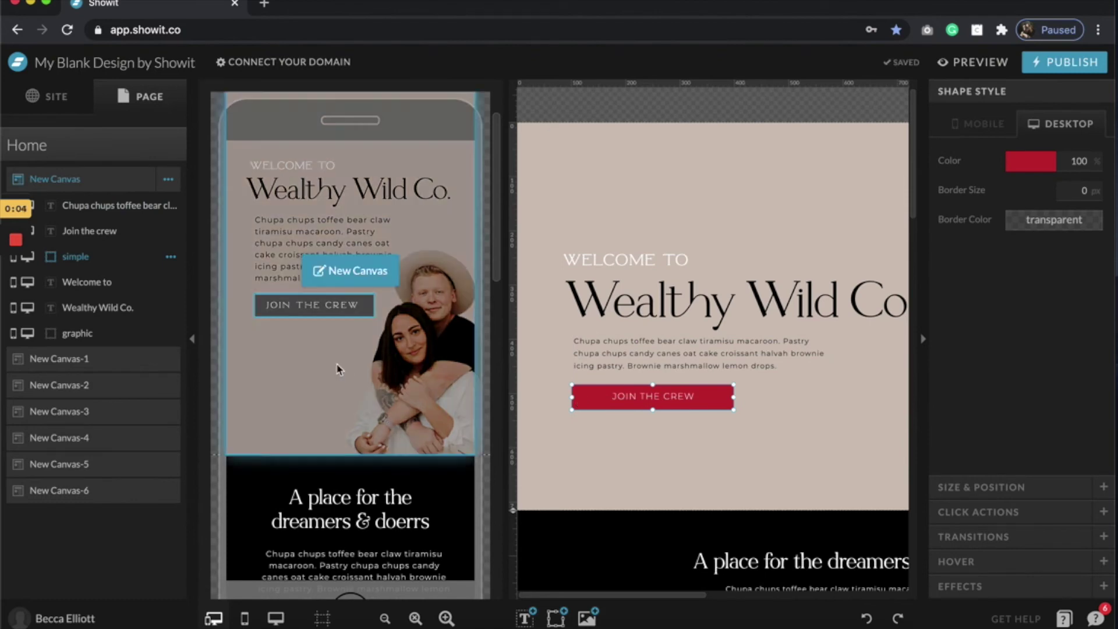
Undo the colour change on the mobile "JOIN THE CREW" button shape and deselect it
click(312, 358)
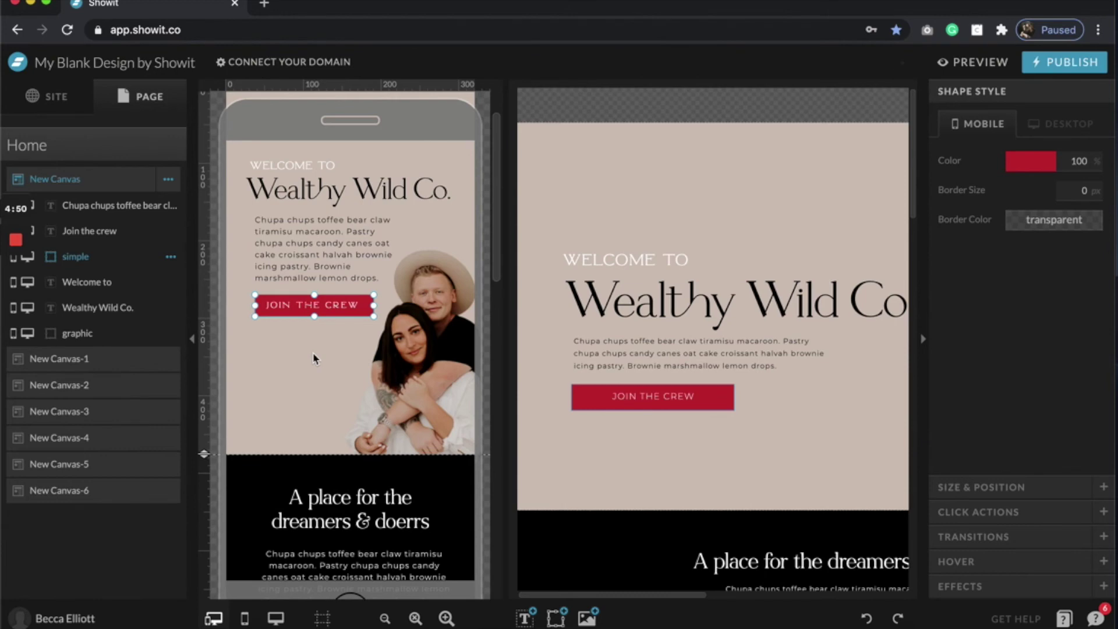
click(314, 355)
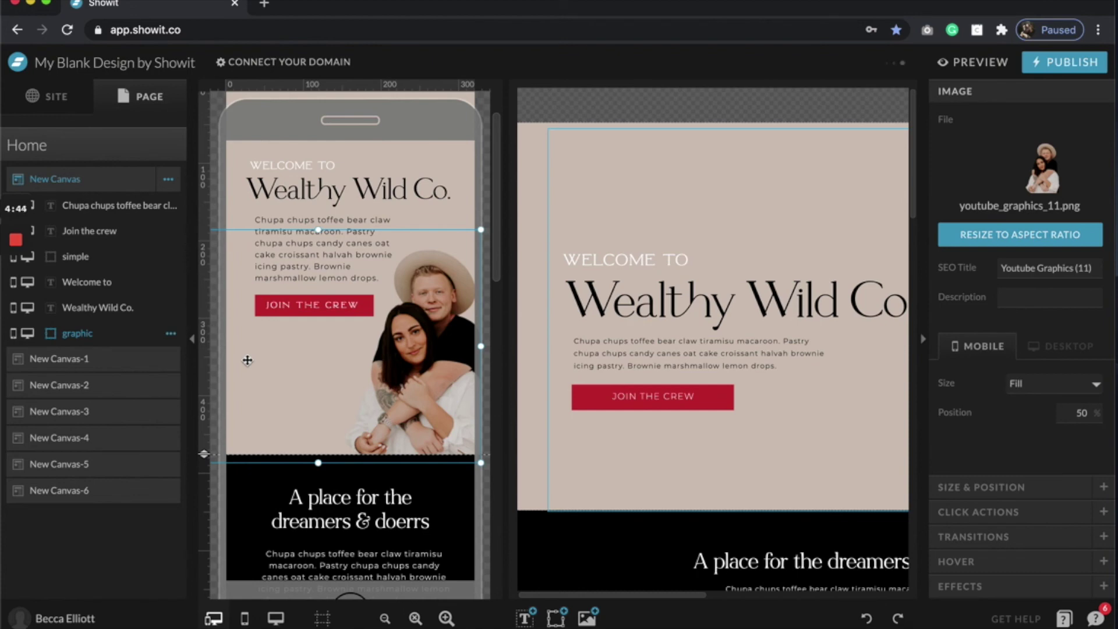
scroll(247, 360, down, 5)
scroll(247, 359, up, 6)
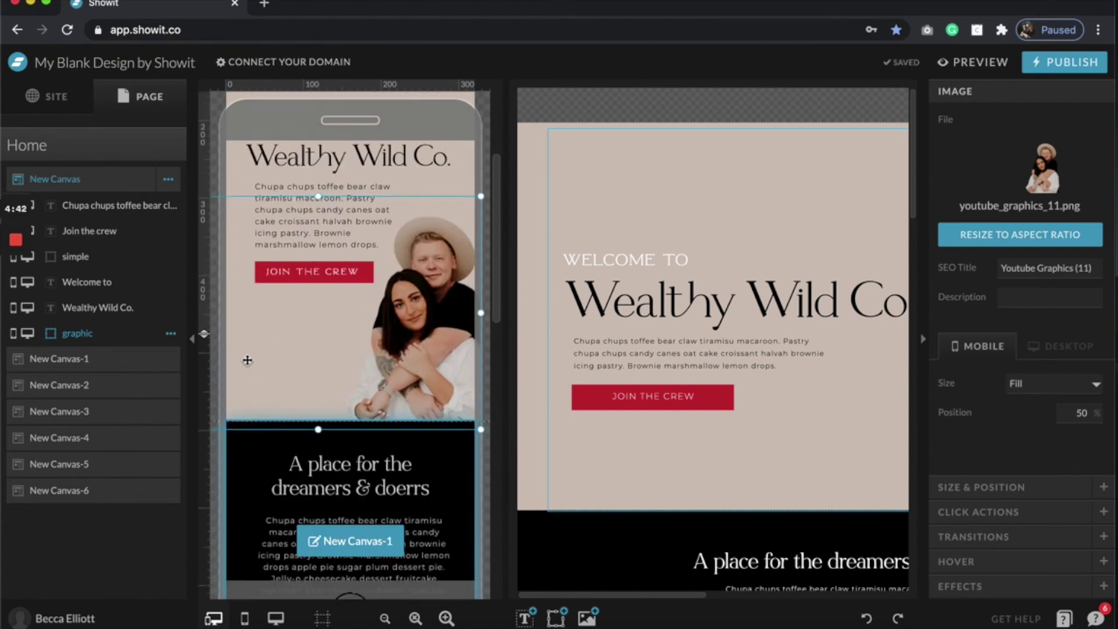